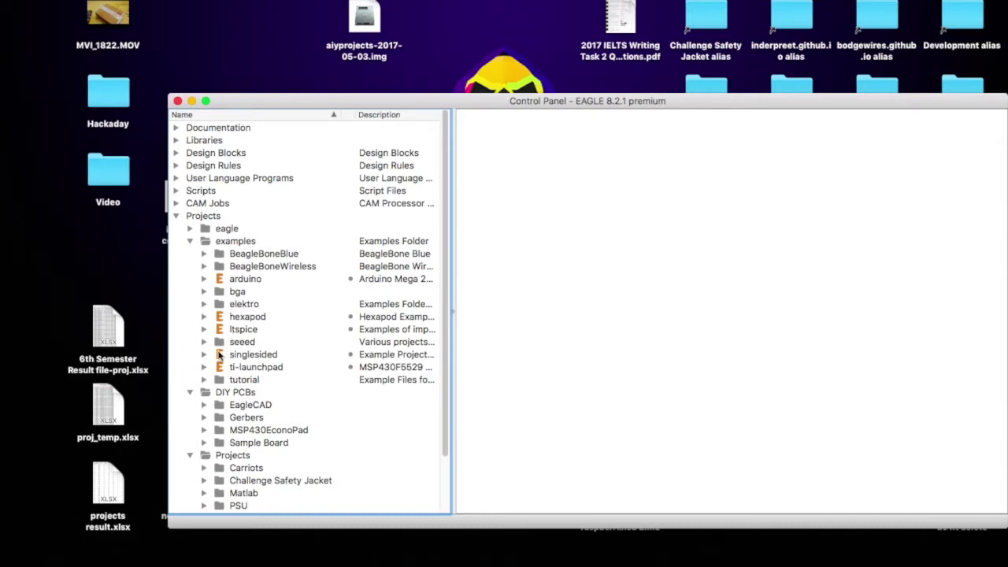
Step: Expand the ti-launchpad example and preview MSP-EXP430F5529LP.sch, dismissing the can't-edit error
double_click(232, 369)
left_click(274, 379)
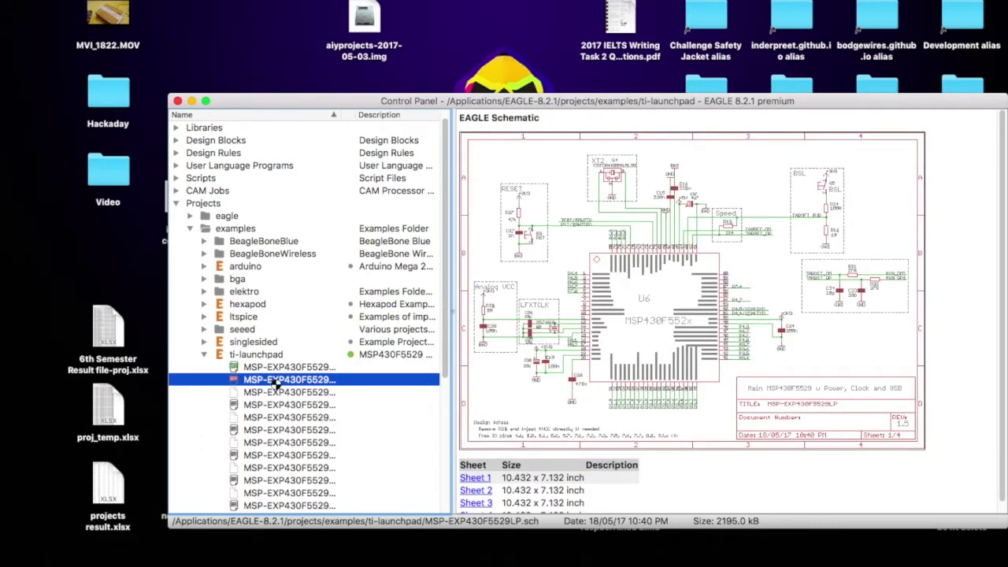
double_click(275, 380)
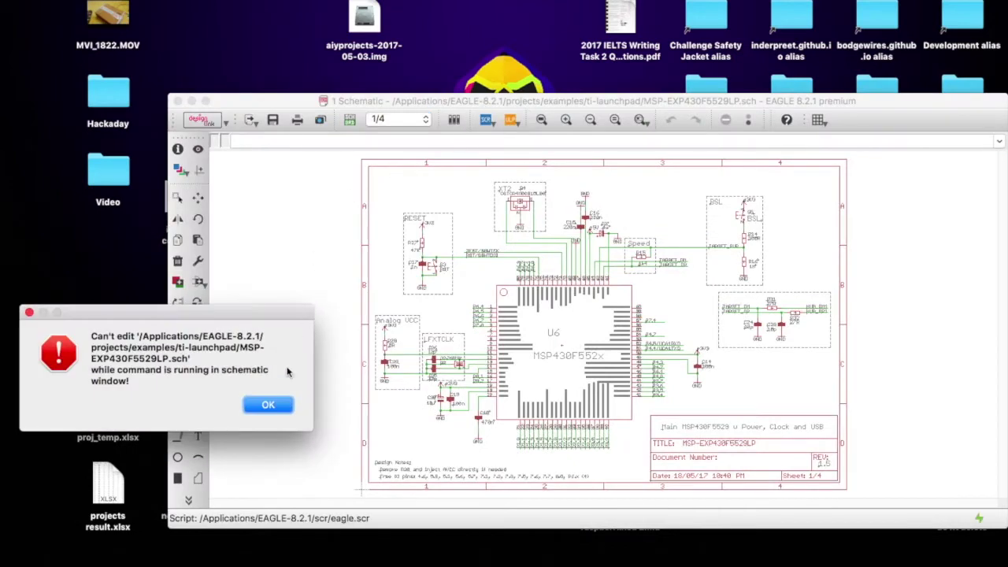
left_click(269, 405)
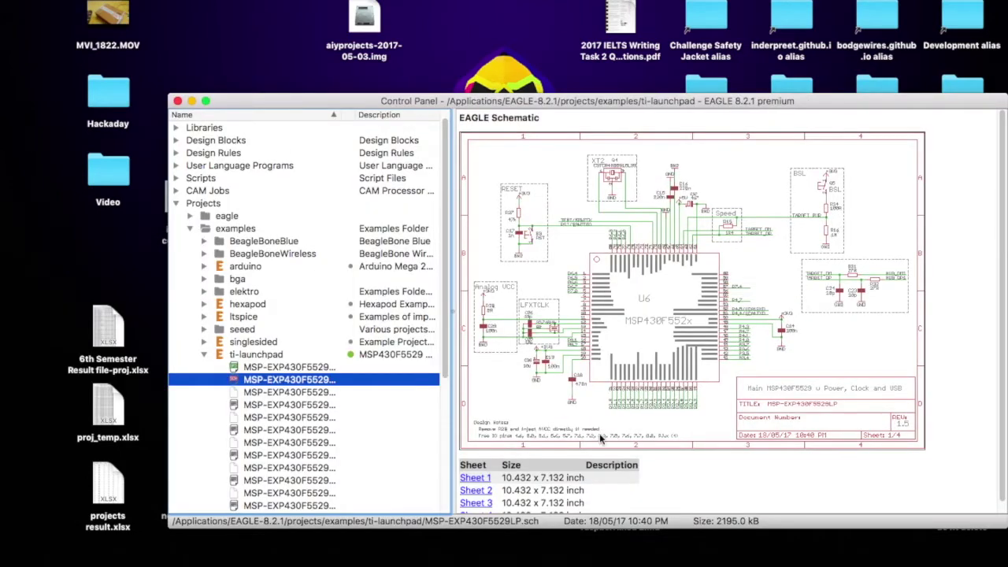
Step: Maximize the MSP-EXP430F5529LP board window and run 'ripup *' to strip every routed trace
left_click(705, 555)
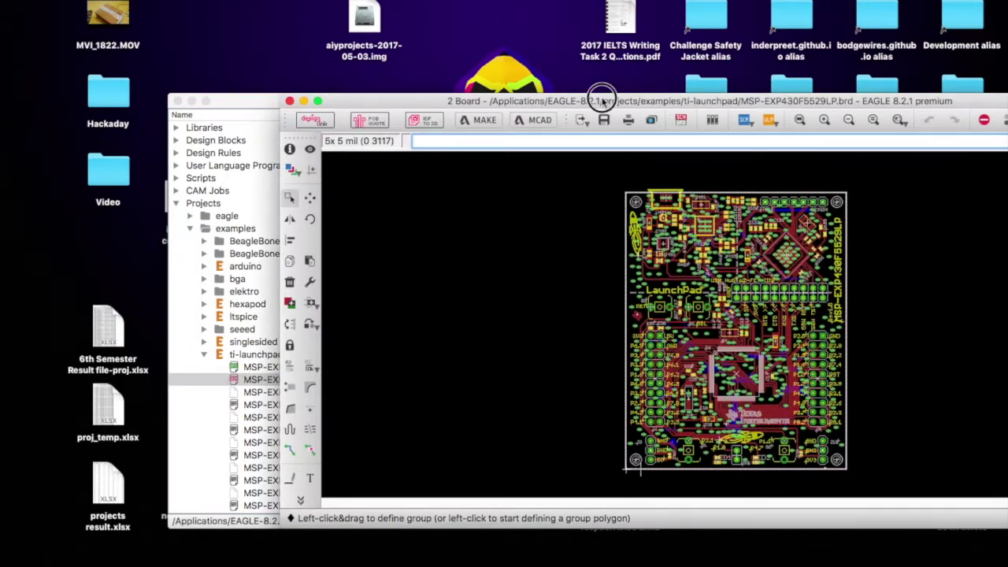
double_click(602, 100)
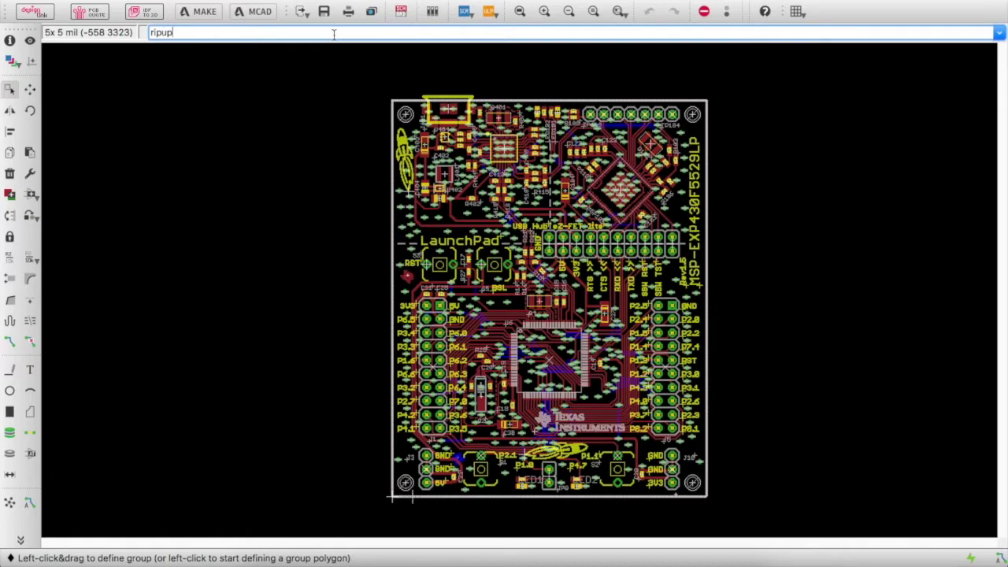
key("Return")
scroll(488, 146, "down", 3)
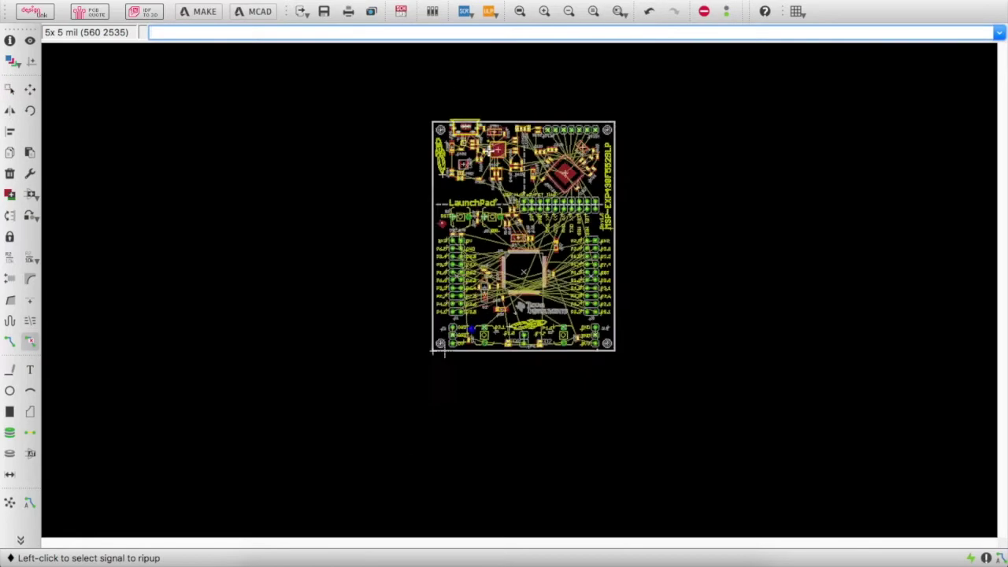
scroll(488, 147, "up", 2)
scroll(489, 147, "up", 2)
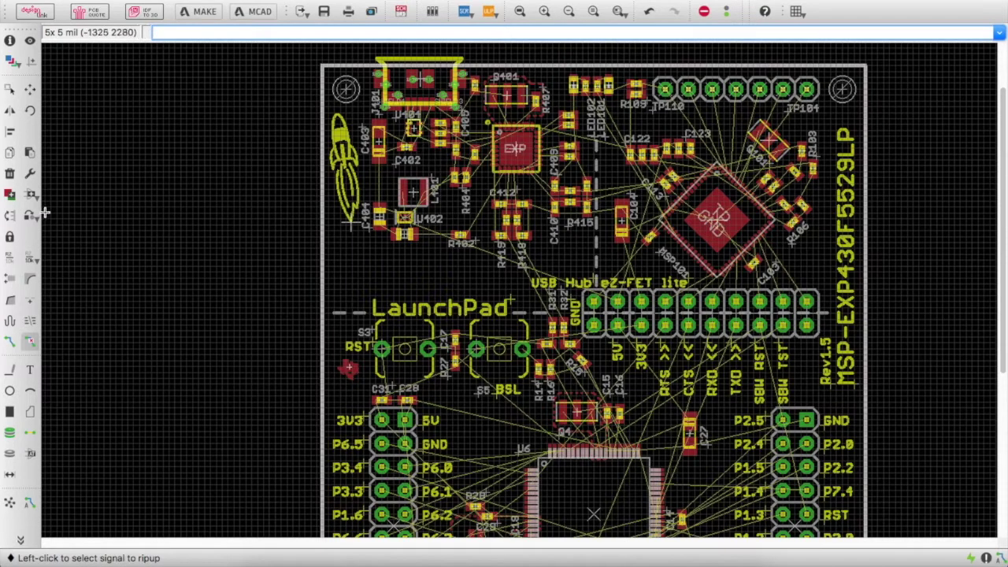
Step: Move U404 just below U402 and drop C402 above the eZ-FET lite label
left_click(30, 89)
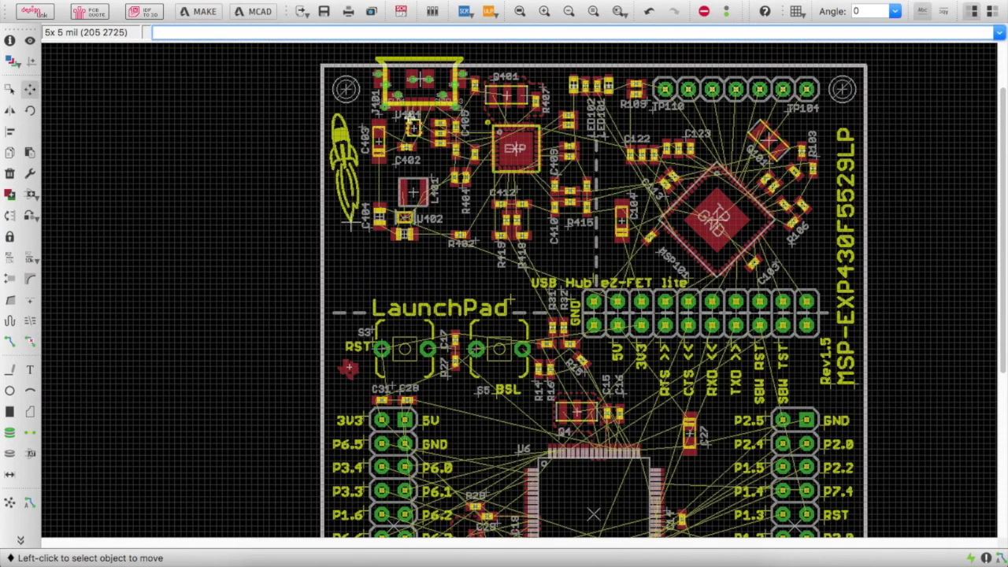
scroll(413, 127, "up", 1)
scroll(412, 127, "up", 1)
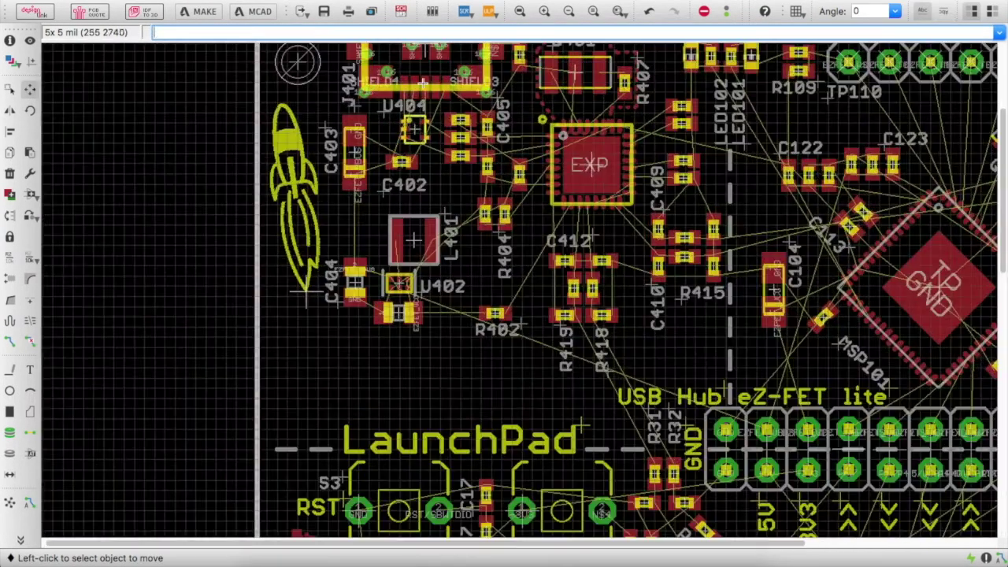
left_click(412, 132)
left_click(426, 395)
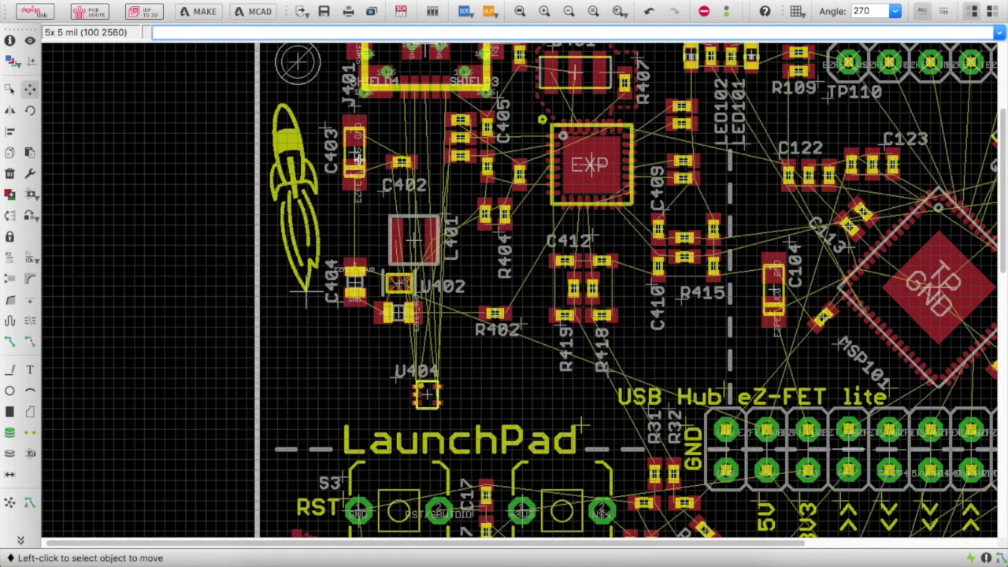
left_click(401, 161)
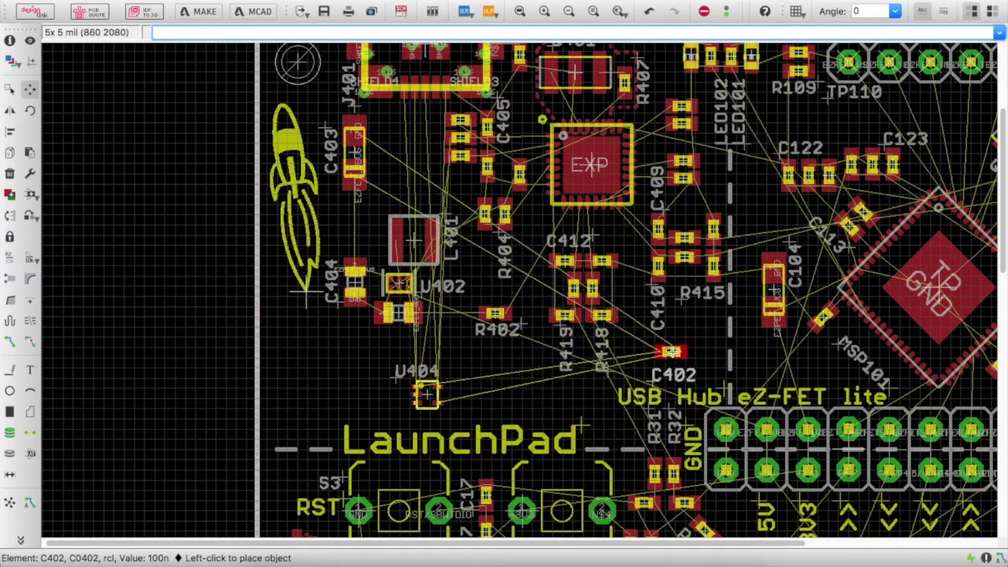
left_click(678, 348)
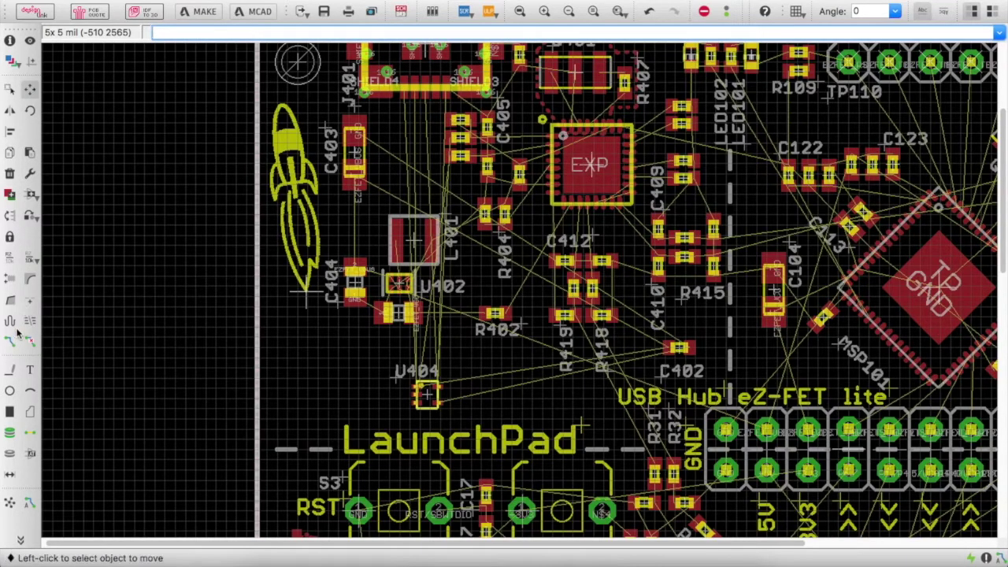
Step: Rename the N$13 signal on the connector pad to D_N
scroll(418, 86, "down", 2)
scroll(417, 87, "up", 5)
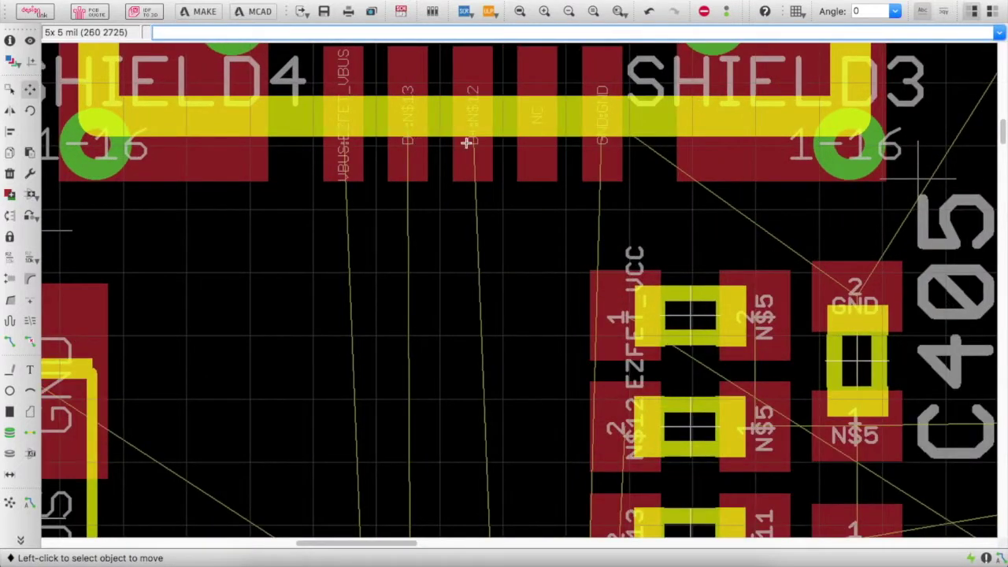
right_click(413, 148)
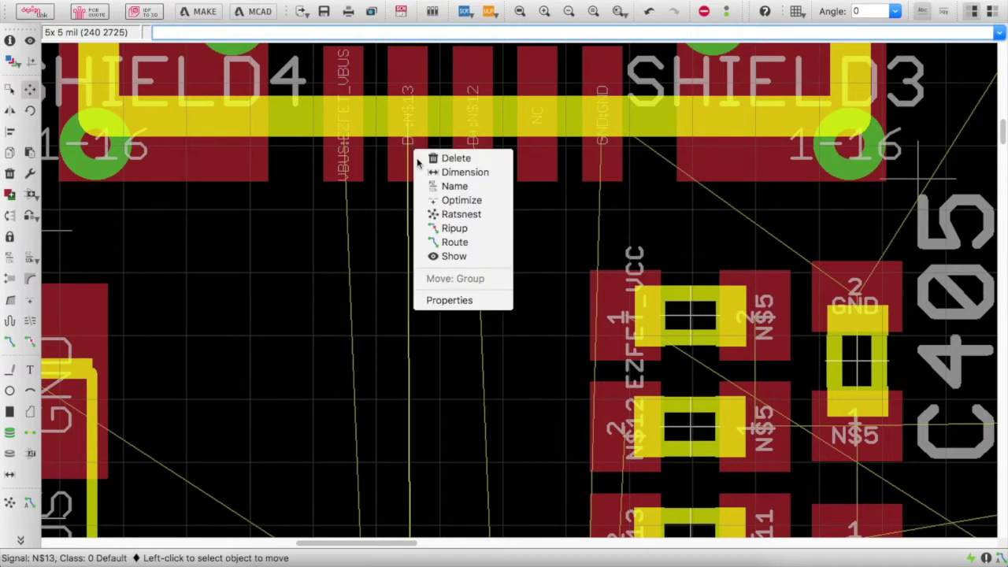
left_click(455, 186)
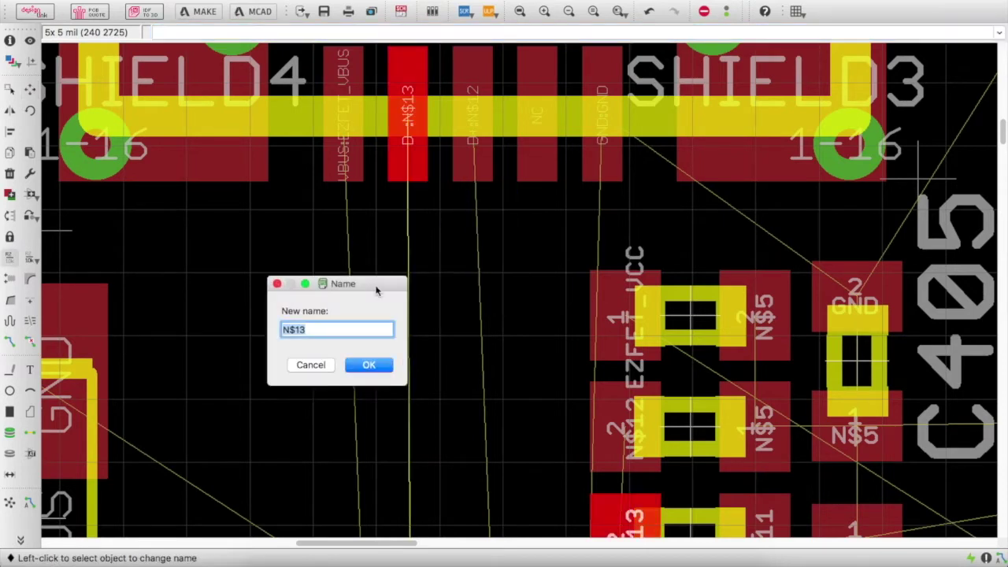
type("D_N")
key("Return")
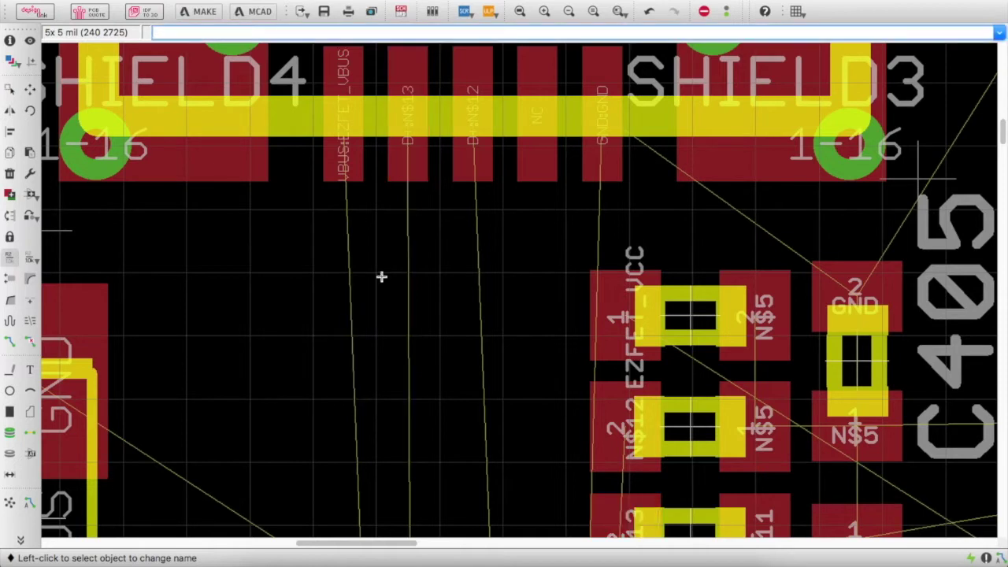
Step: Rename the N$12 signal to D_P through its wire Properties
right_click(461, 171)
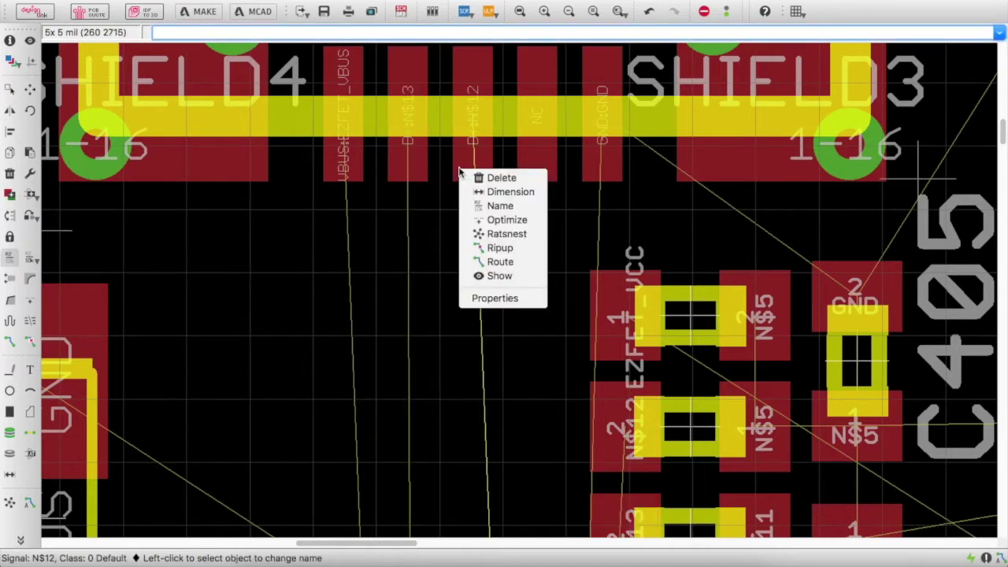
left_click(493, 298)
double_click(319, 420)
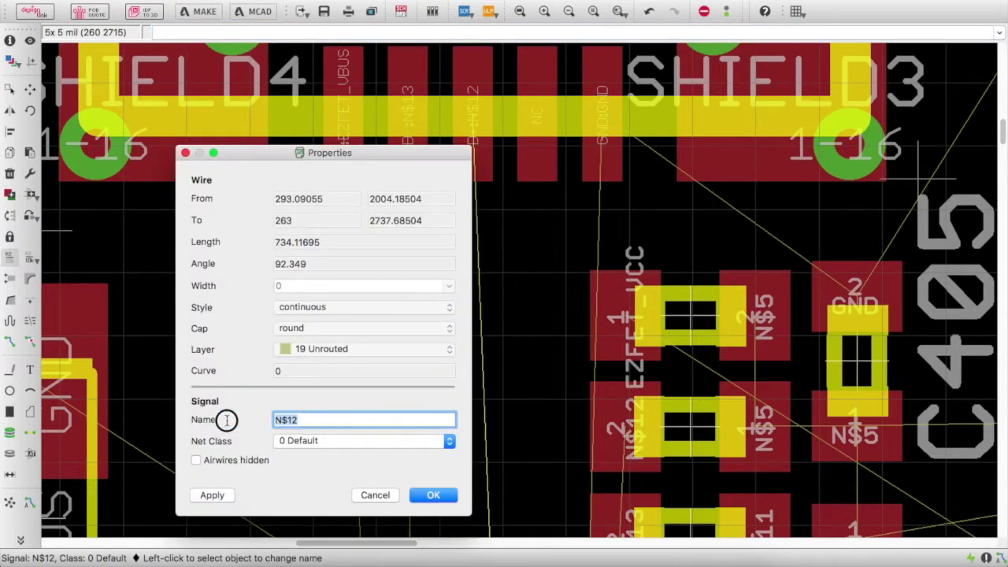
type("D_P")
key("Return")
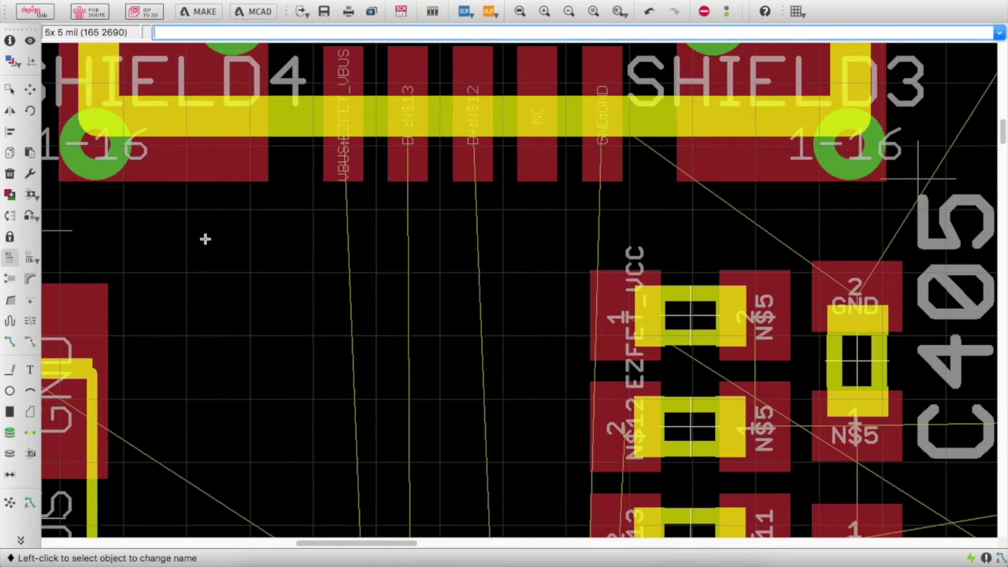
Step: Route the D_N airwire on the Top layer from the connector pad to U404's pad
left_click(10, 340)
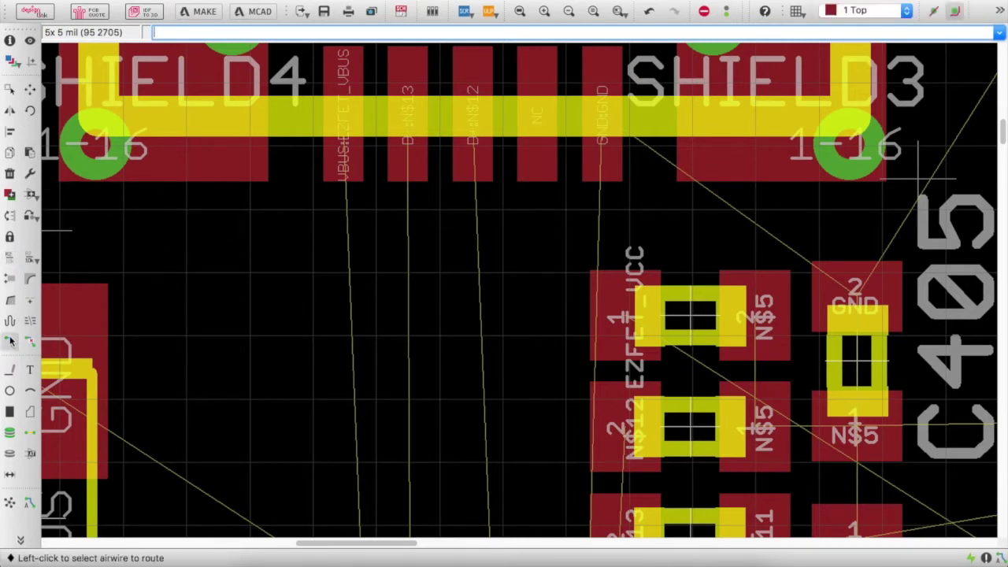
left_click(410, 137)
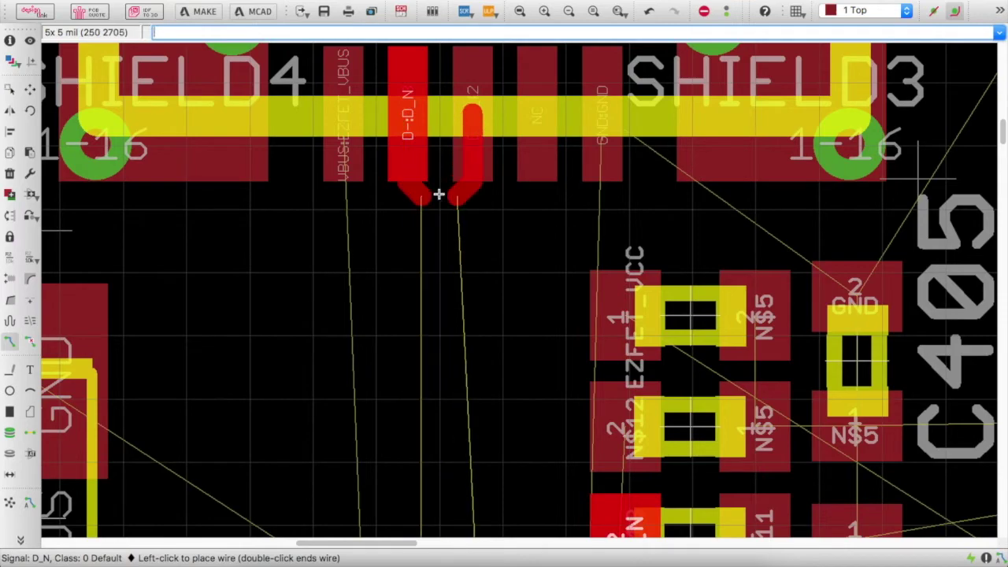
scroll(438, 194, "down", 5)
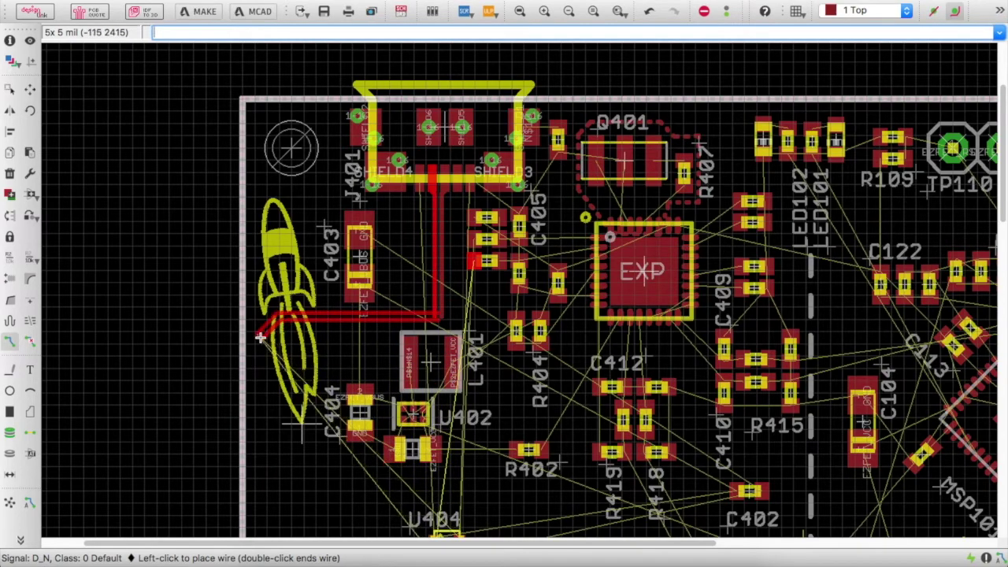
scroll(257, 338, "down", 3)
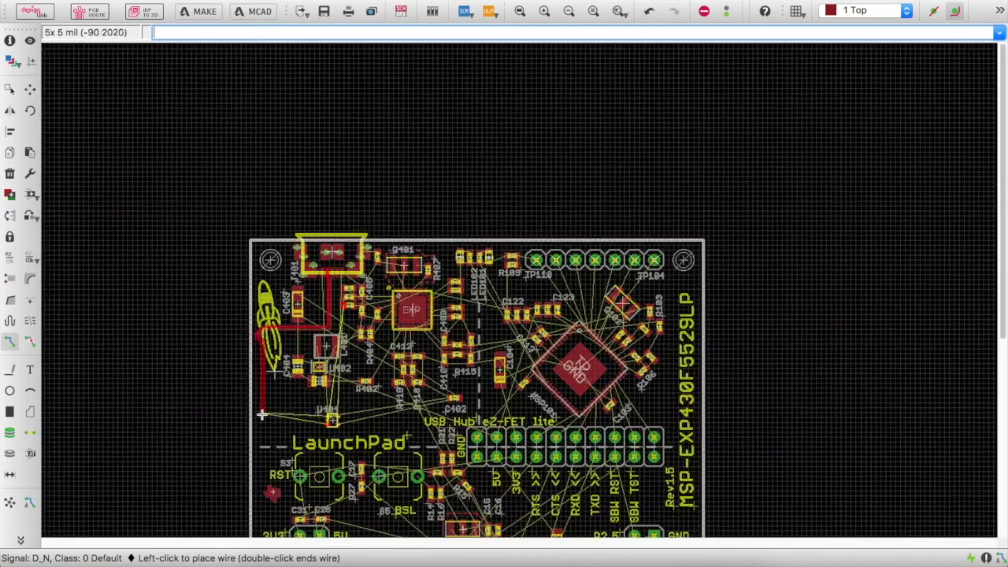
scroll(260, 417, "down", 3)
scroll(260, 417, "up", 5)
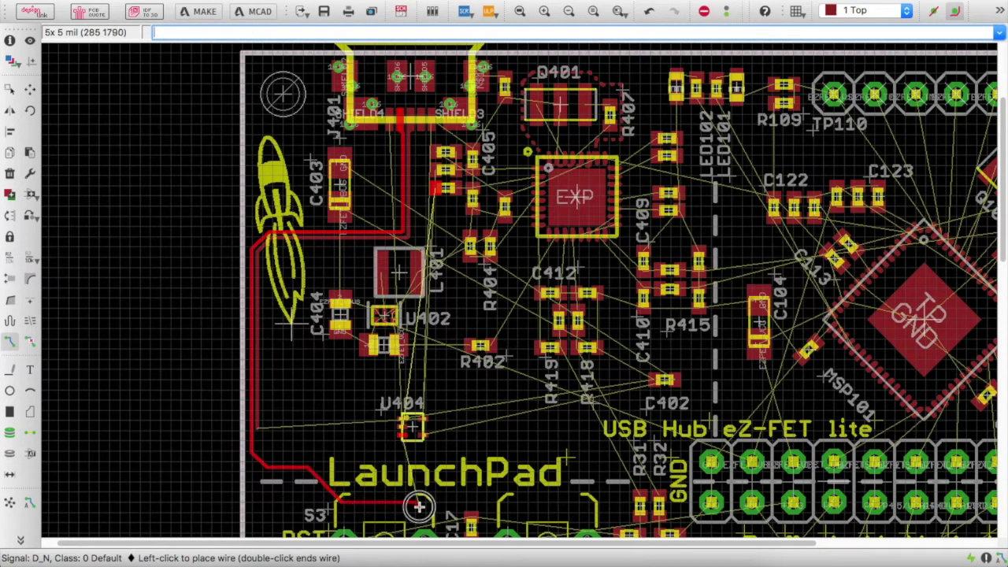
left_click(419, 505)
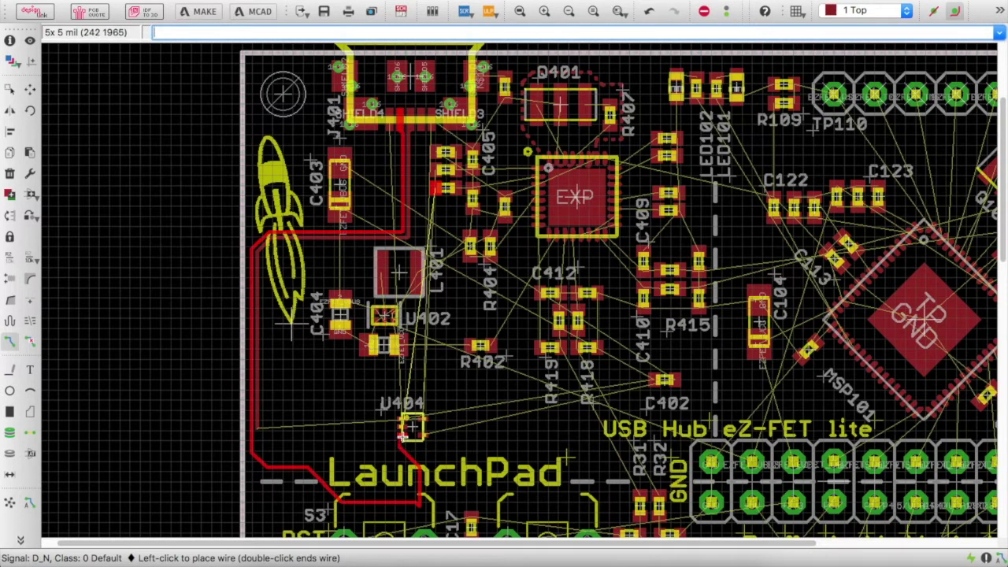
left_click(403, 436)
Step: Route the D_P airwire to U404's pad with a diagonal bend, redoing a false start
left_click(260, 429)
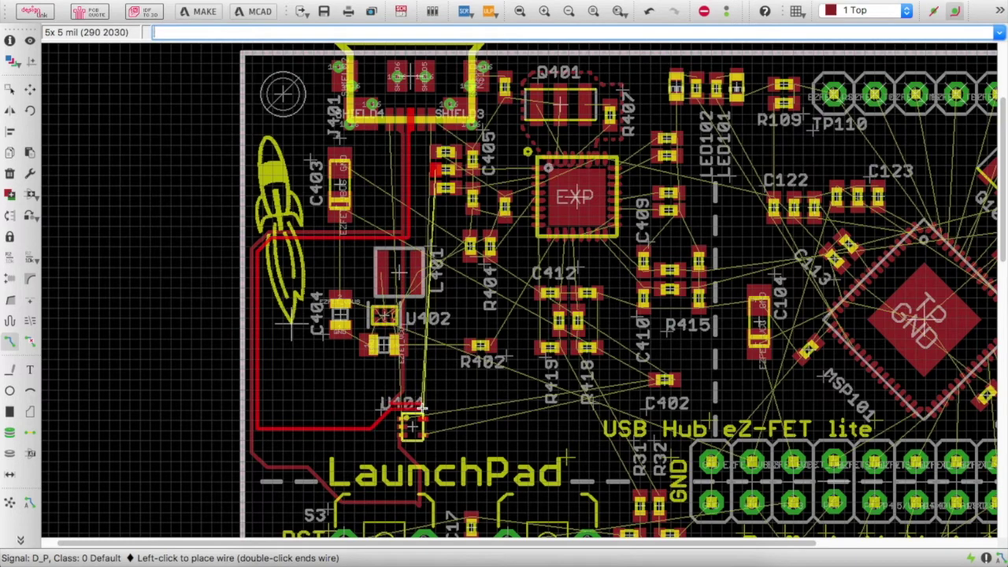
key("ctrl+z")
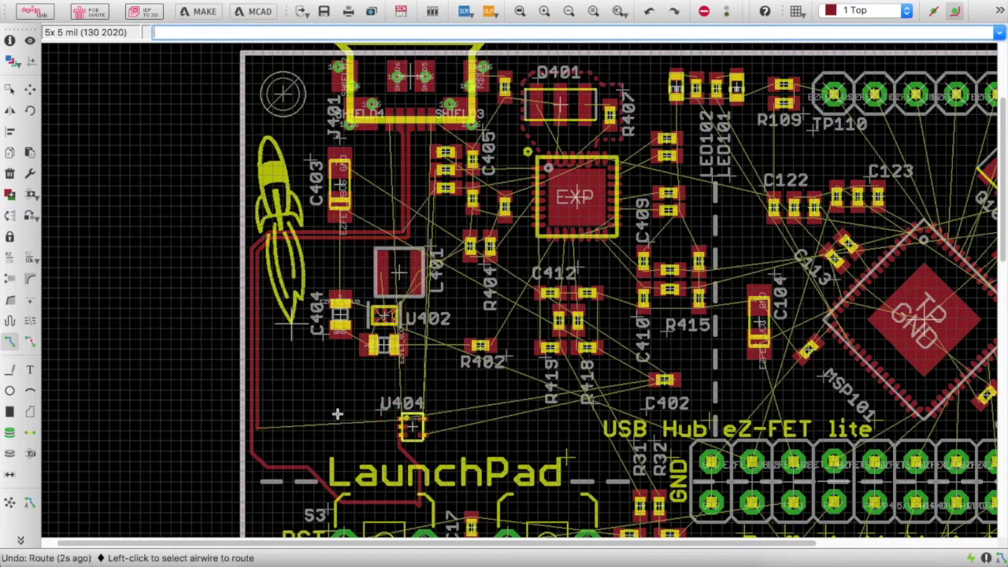
left_click(263, 428)
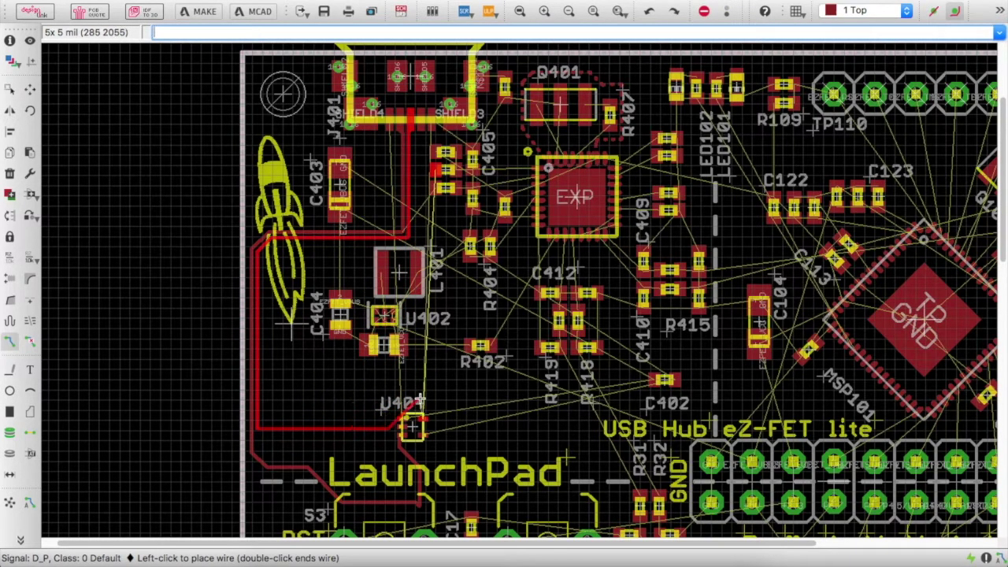
left_click(385, 400)
left_click(423, 404)
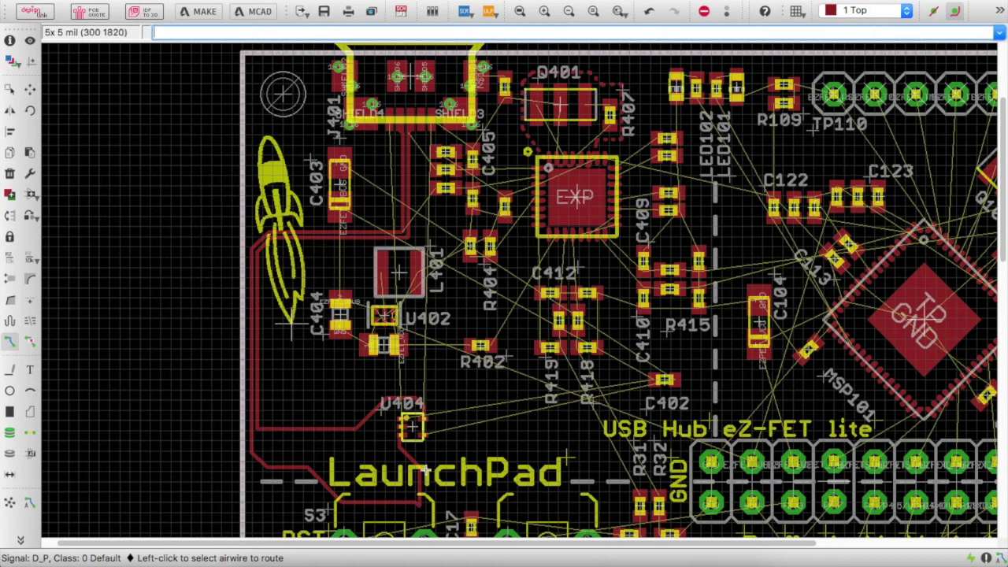
Step: Add a serpentine meander to D_P near J401 so the pair matches D_N at 100.0%
left_click(10, 320)
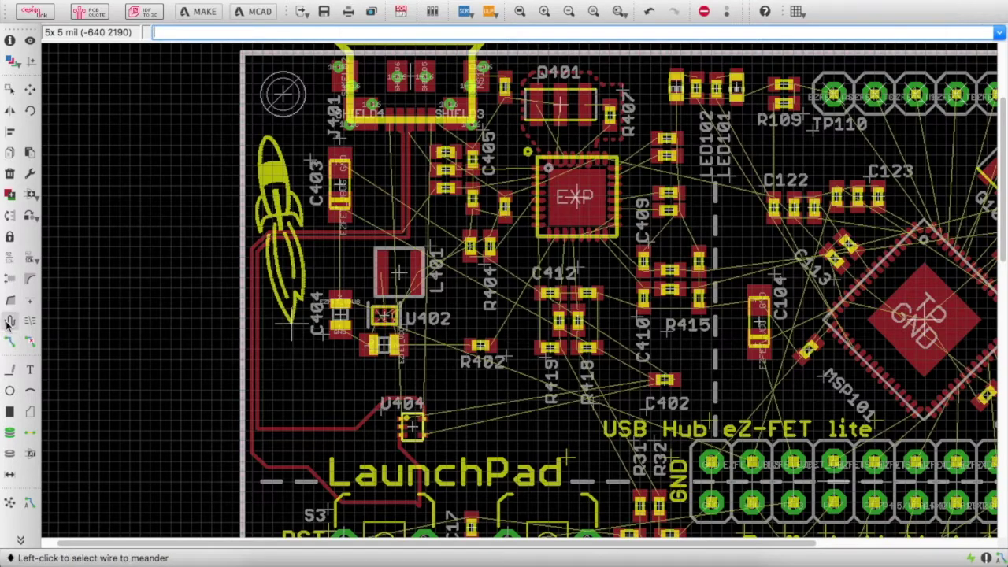
scroll(381, 175, "up", 1)
scroll(425, 157, "up", 2)
scroll(437, 202, "down", 3)
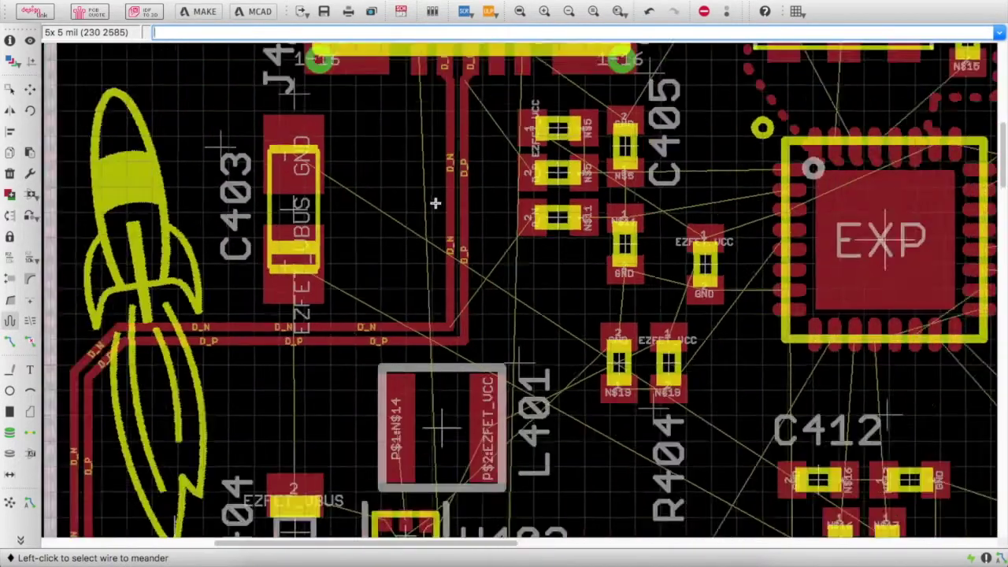
scroll(446, 117, "up", 3)
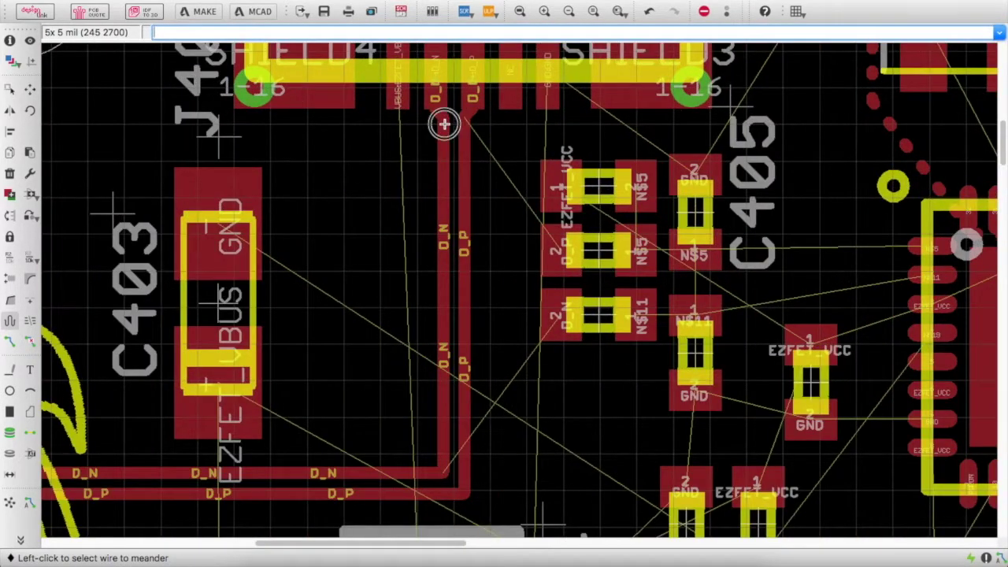
left_click(444, 124)
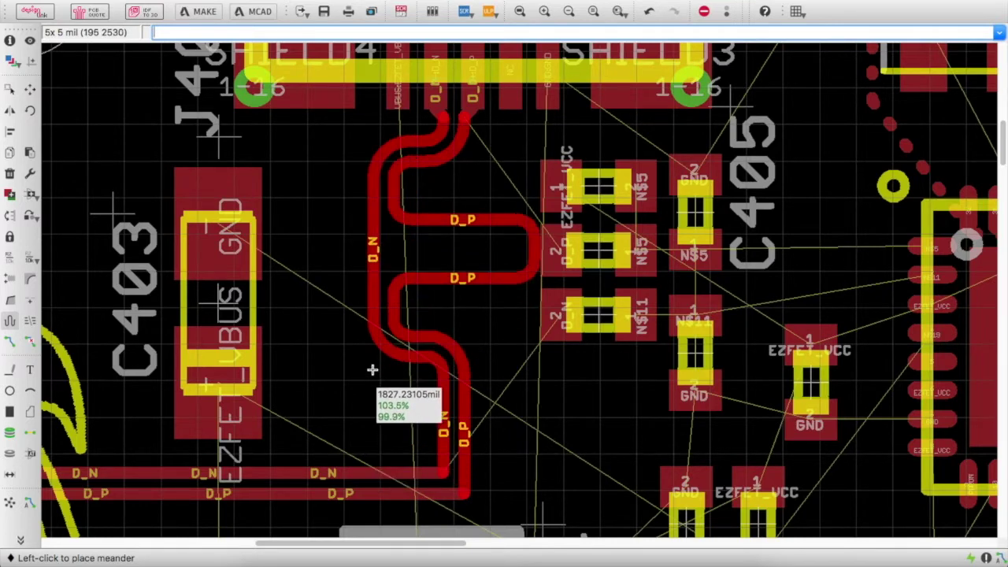
left_click(363, 300)
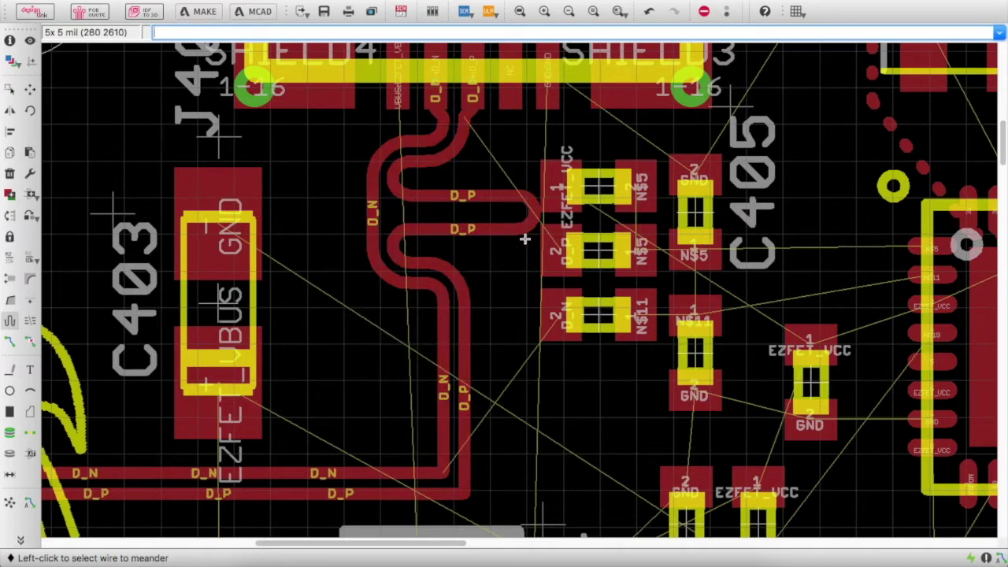
scroll(538, 228, "down", 3)
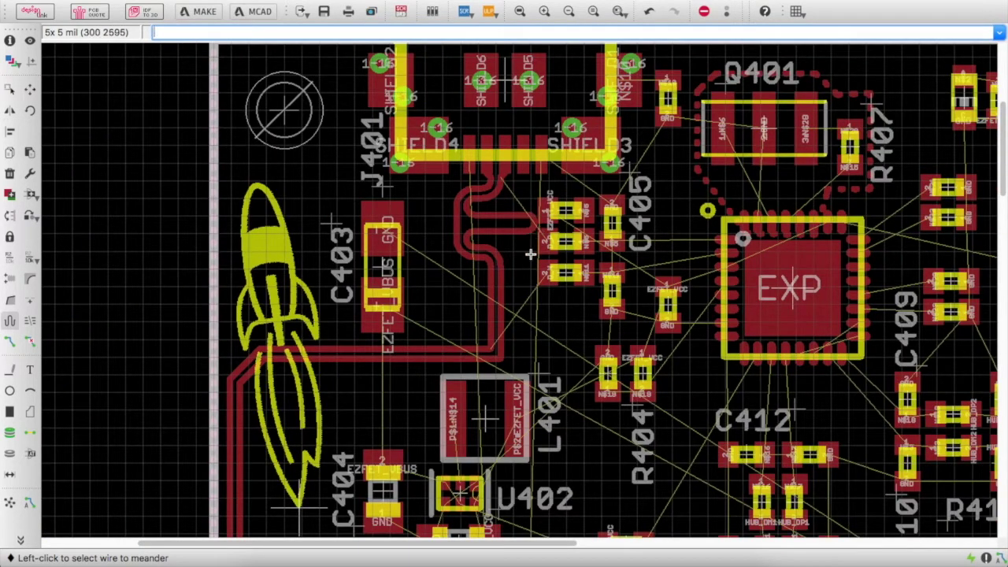
scroll(530, 254, "down", 5)
scroll(512, 315, "down", 1)
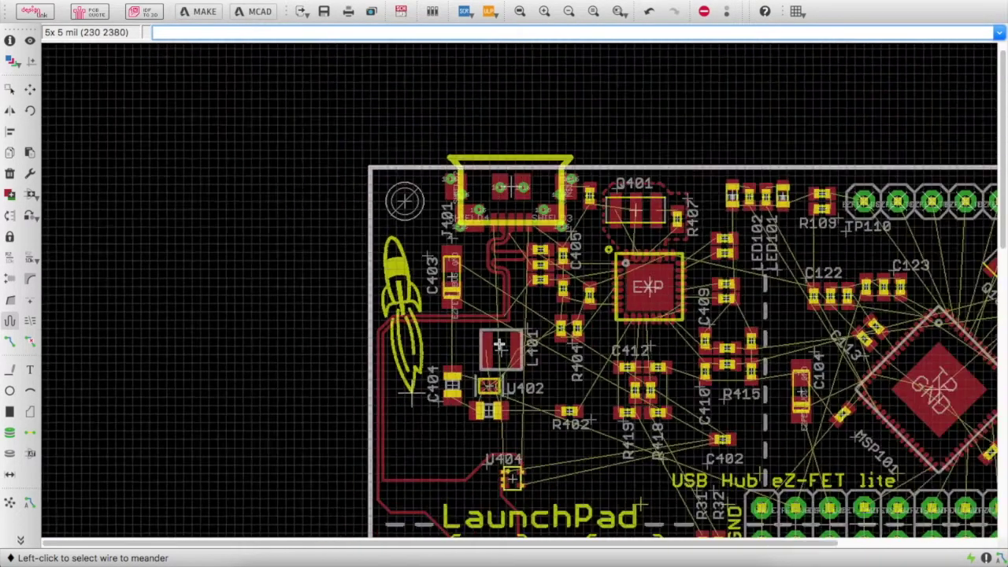
scroll(499, 344, "up", 5)
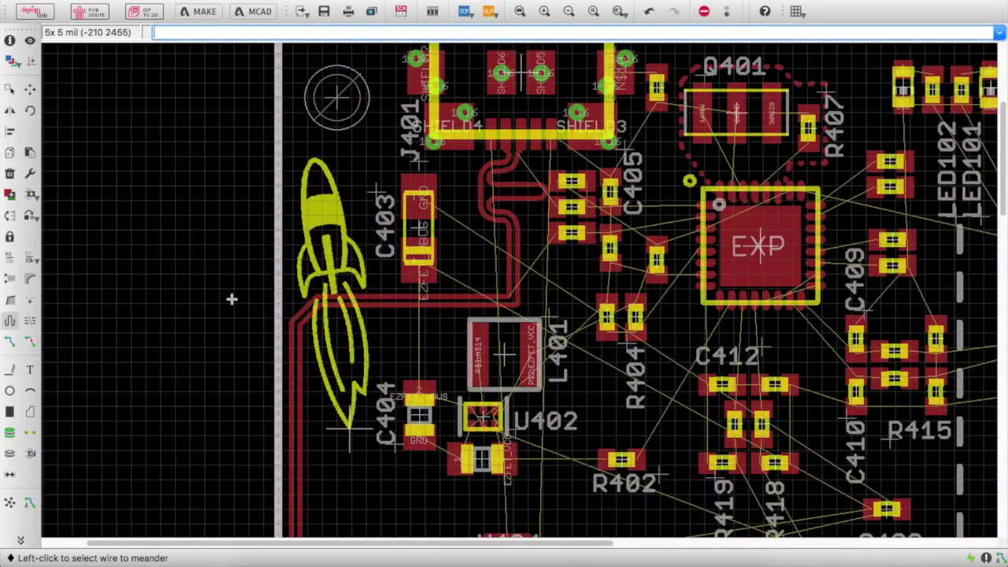
Step: Reroute the D_P track beside the rocket logo with a changed bend, triggering the 'Take(Object)' failed error
scroll(517, 224, "down", 1)
scroll(484, 303, "down", 3)
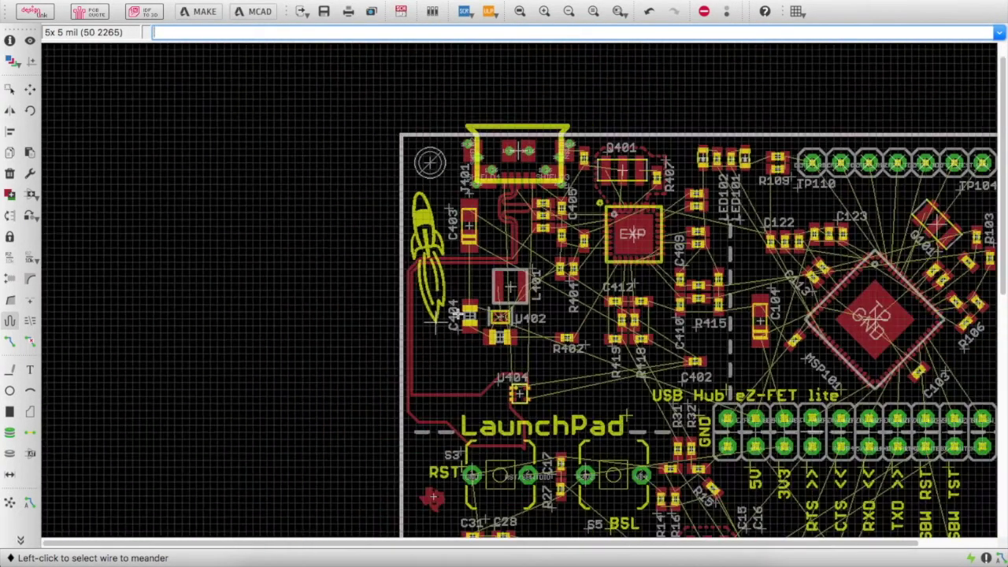
scroll(432, 176, "up", 5)
scroll(435, 175, "down", 2)
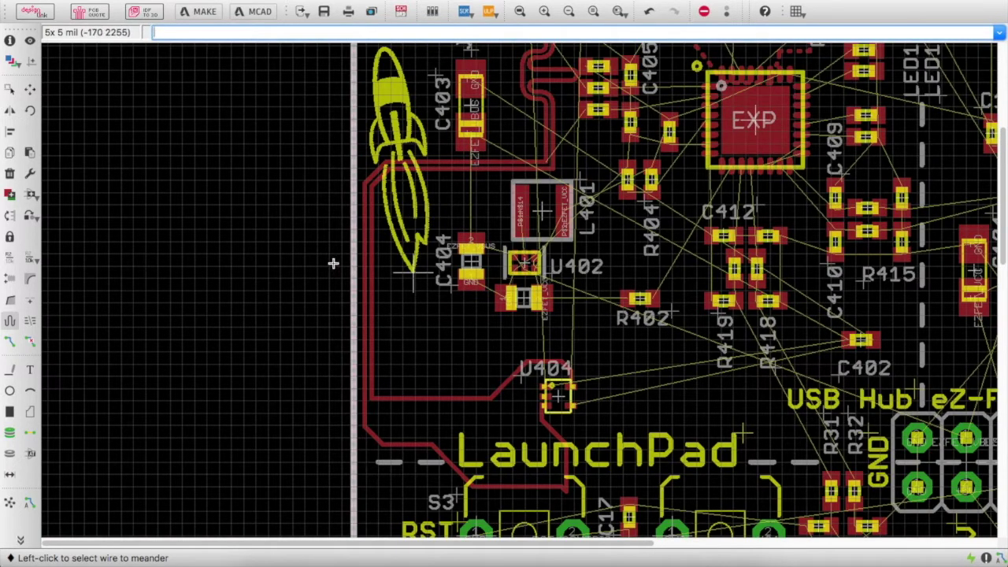
left_click(10, 344)
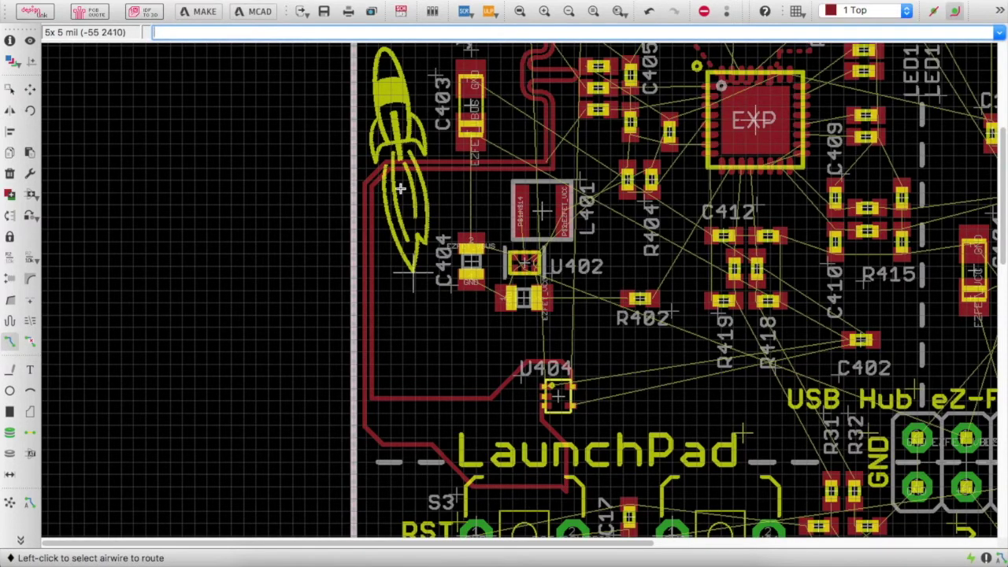
scroll(400, 189, "up", 3)
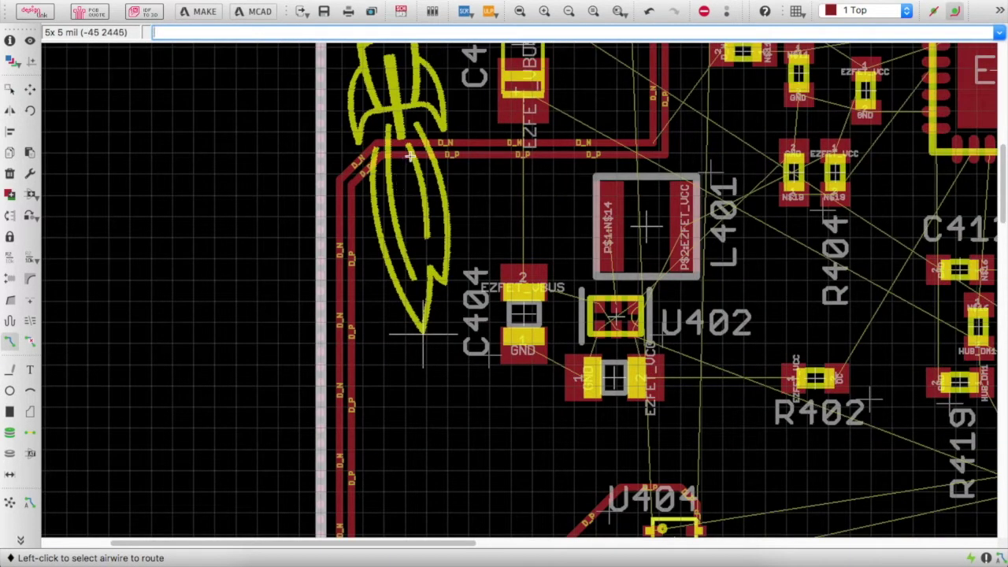
left_click(409, 155)
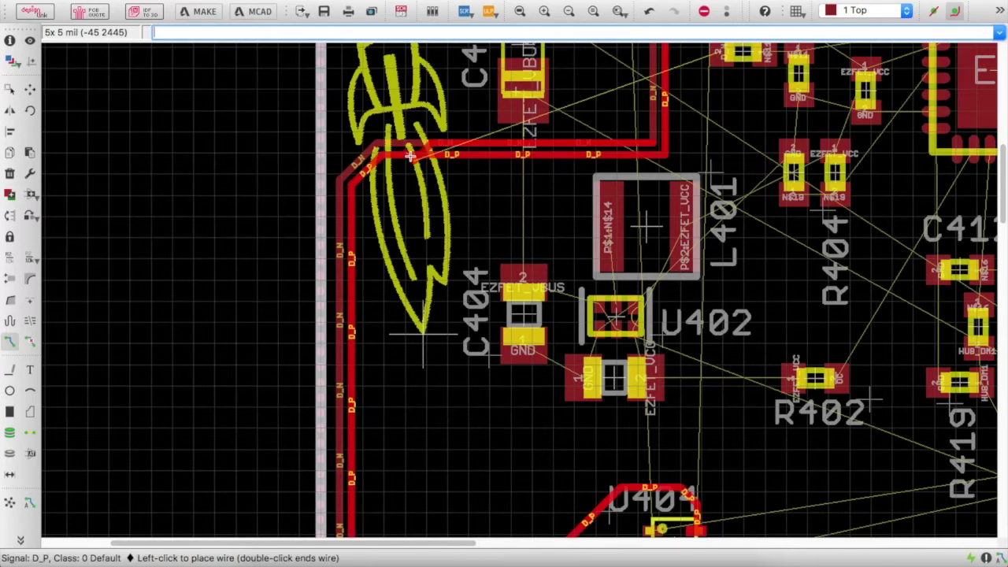
right_click(372, 247)
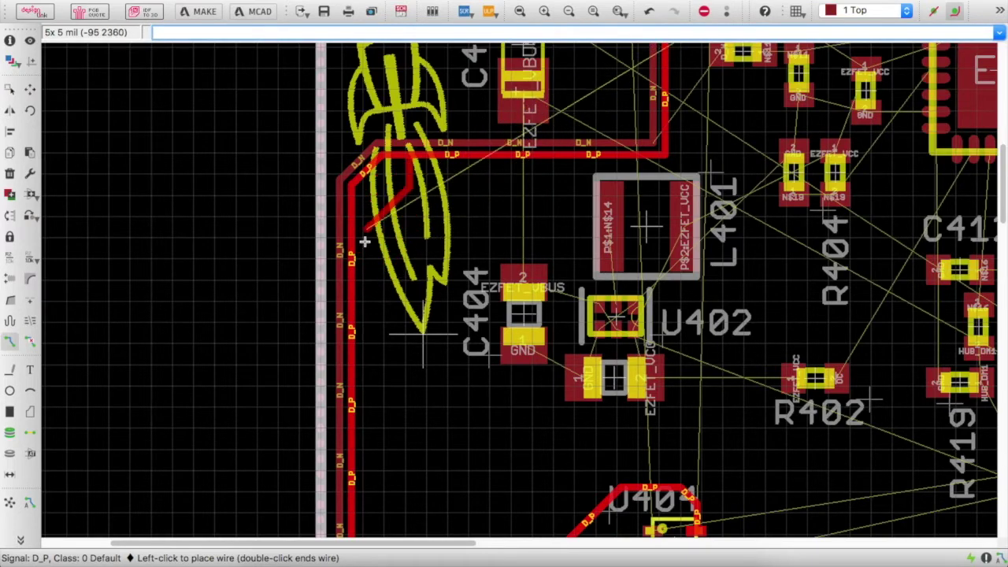
scroll(378, 322, "down", 2)
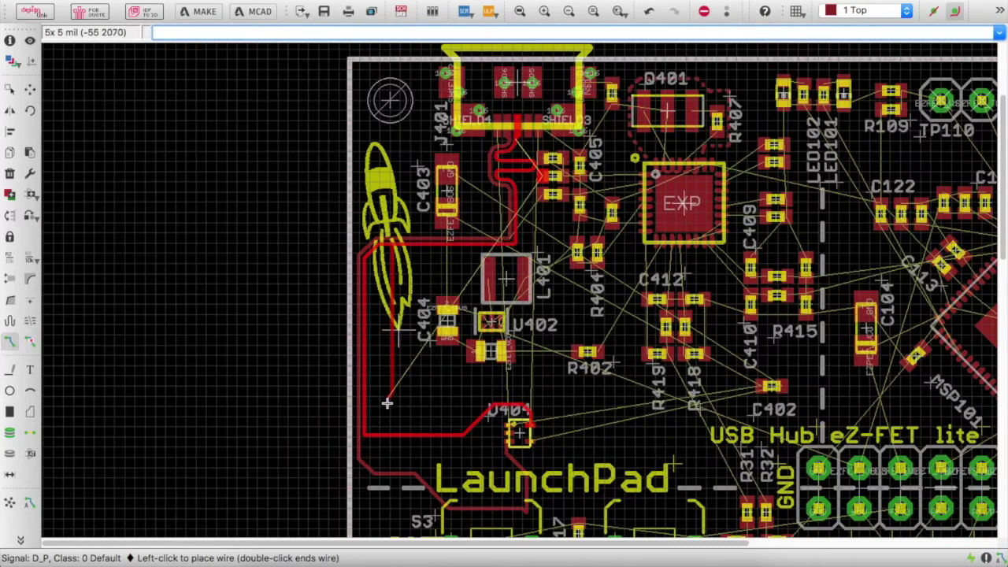
left_click(393, 437)
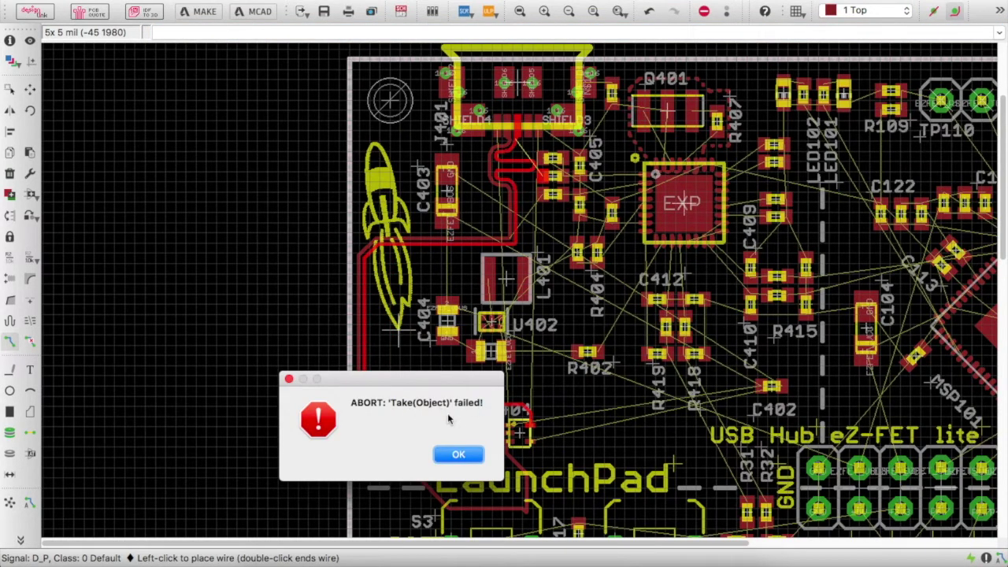
Step: Dismiss the "ABORT: 'Take(Object)' failed!" error
left_click(461, 455)
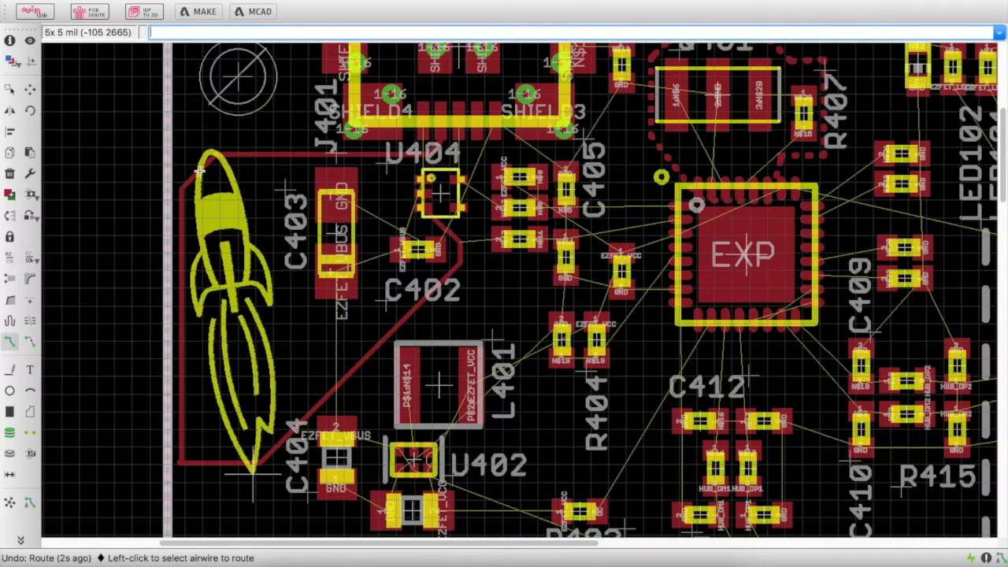
Step: Redraw the N$13 wire from U404 down past the rocket logo
left_click(200, 170)
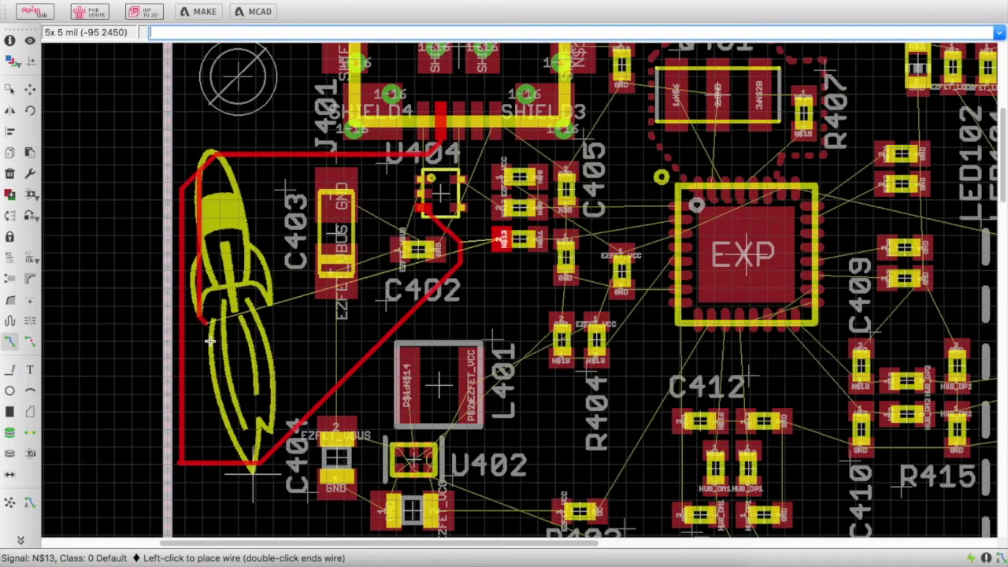
left_click(203, 463)
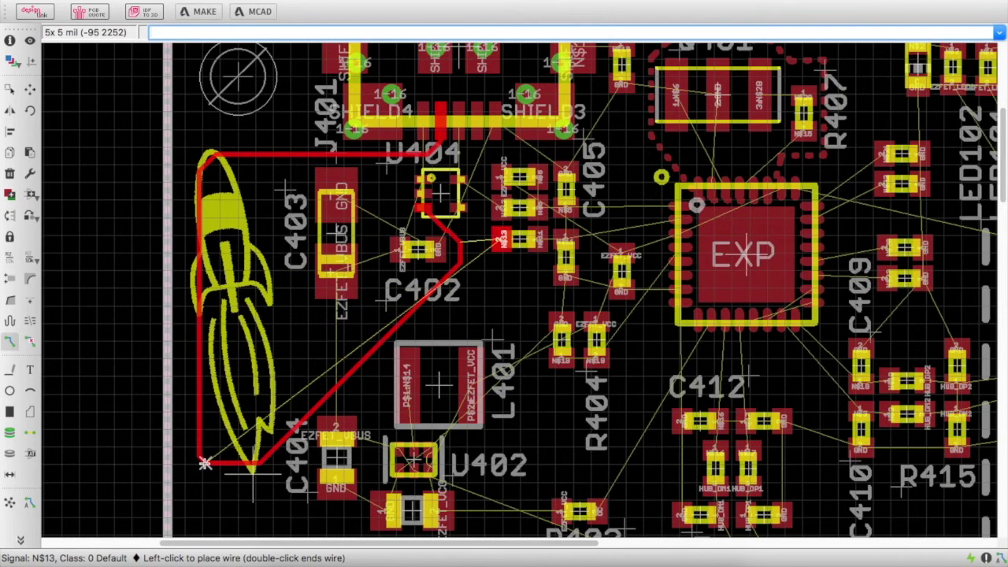
double_click(204, 463)
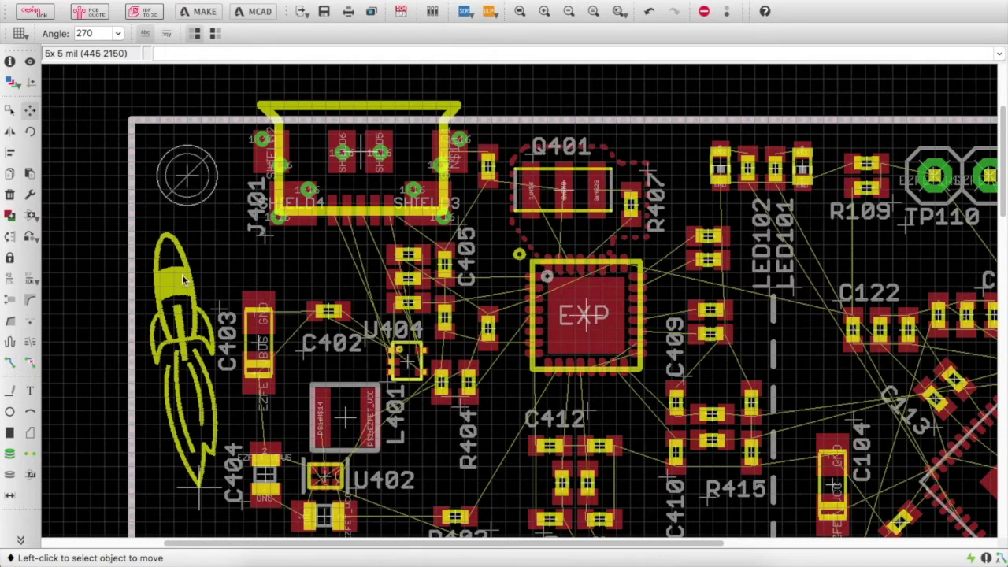
Step: Route a top-layer GND trace from the C403 pad to a corner beside U404, then cancel the rest
left_click(11, 362)
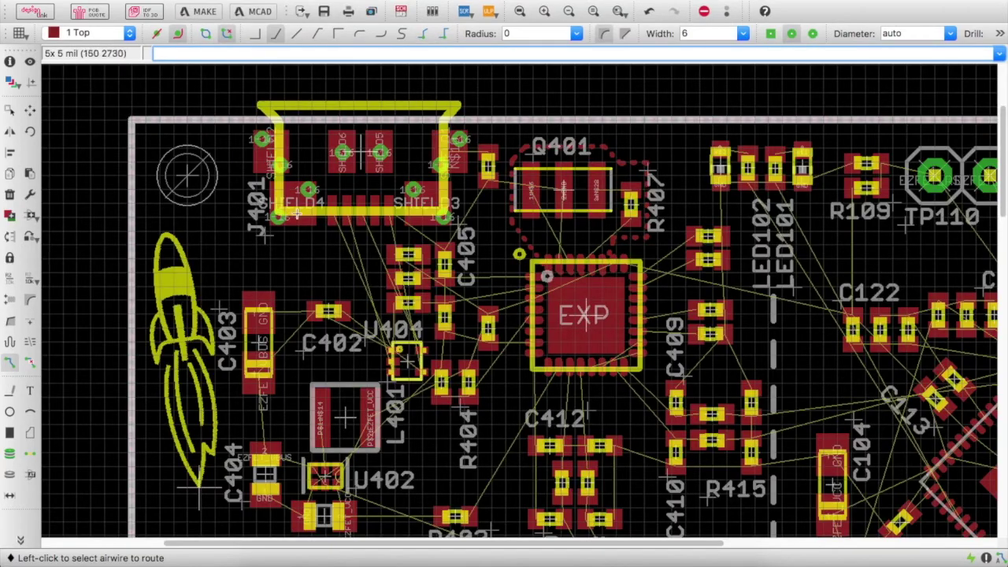
scroll(295, 213, "down", 5)
scroll(187, 296, "up", 5)
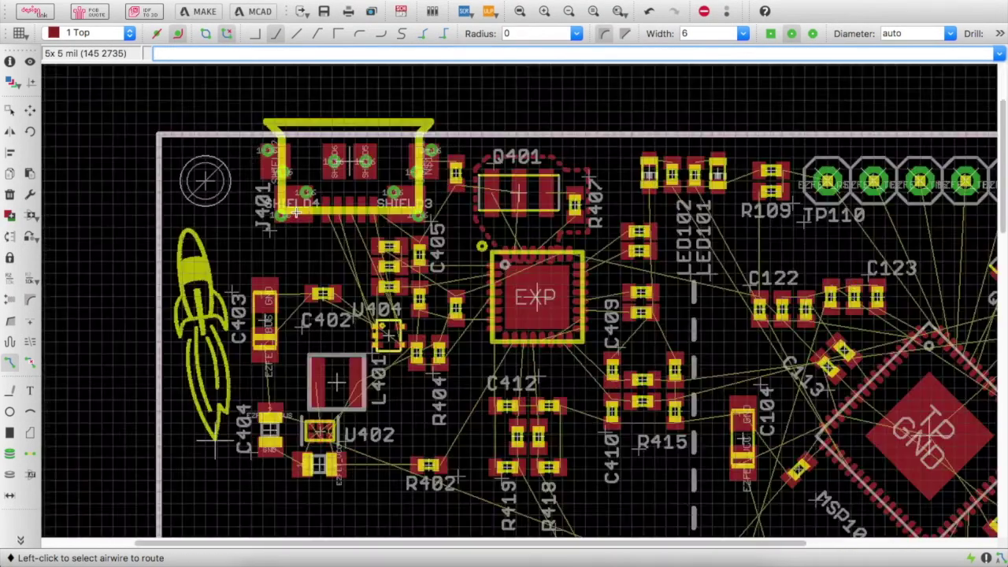
scroll(188, 296, "up", 2)
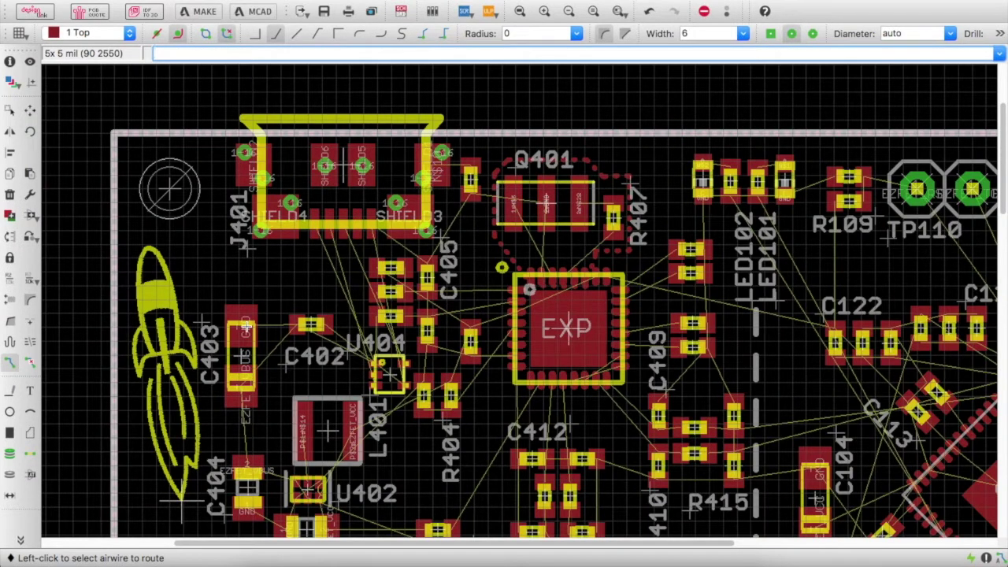
left_click(245, 327)
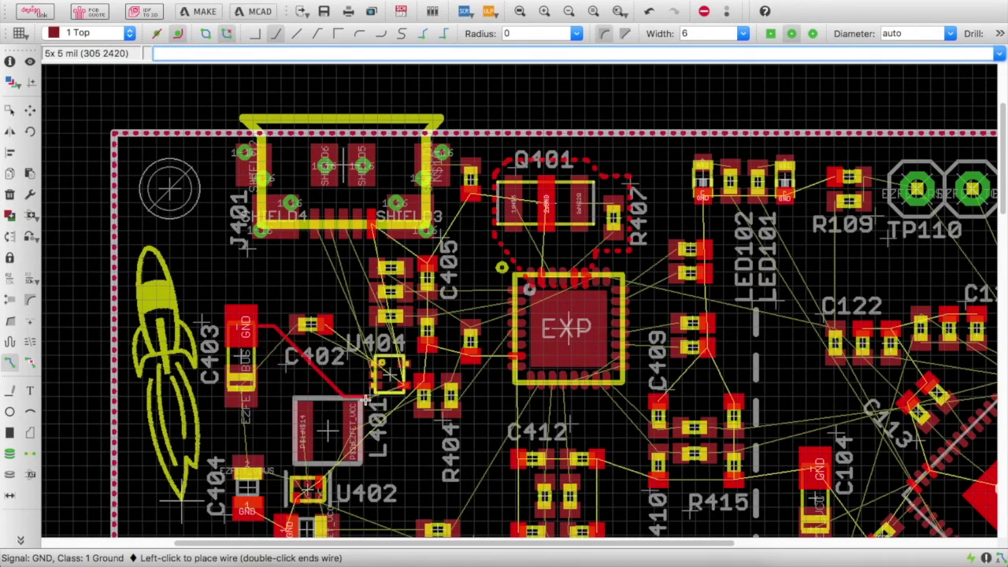
scroll(366, 398, "down", 3)
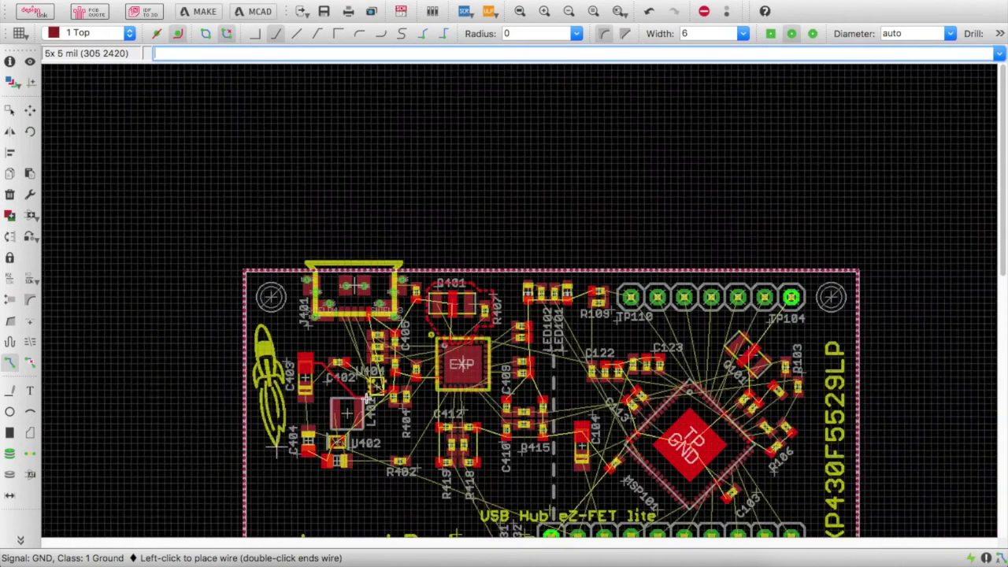
scroll(394, 355, "up", 3)
scroll(425, 315, "down", 3)
scroll(423, 315, "up", 2)
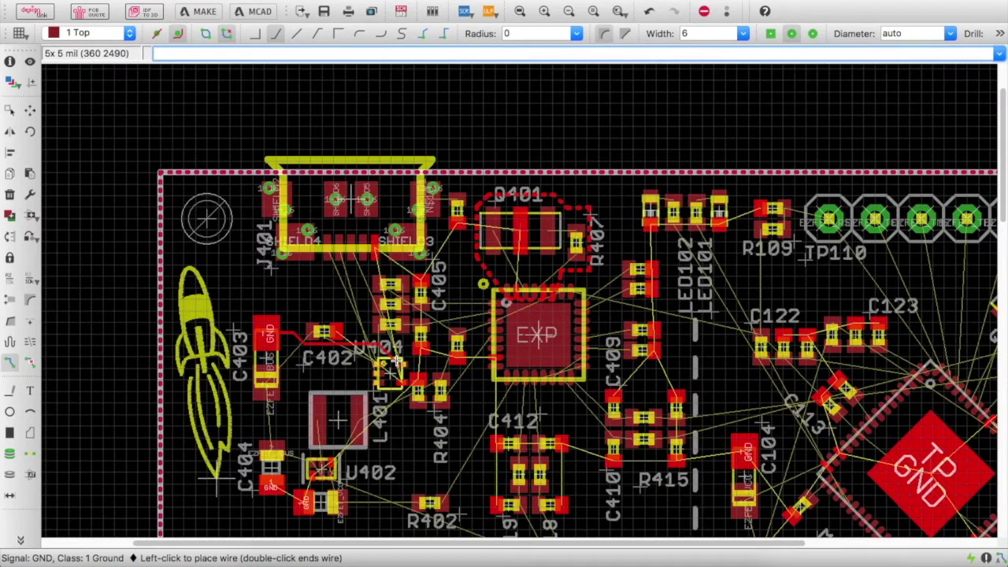
left_click(421, 347)
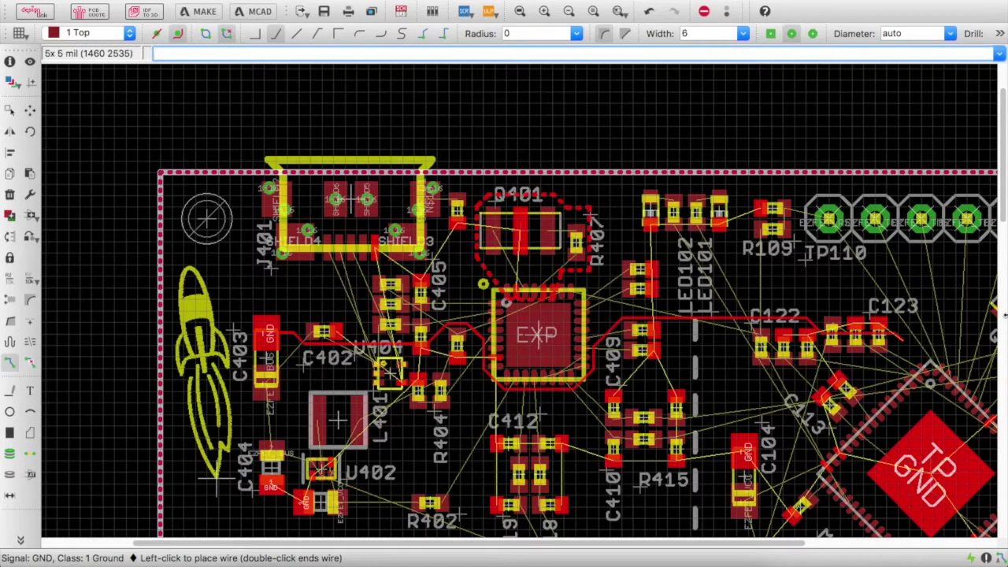
key("Escape")
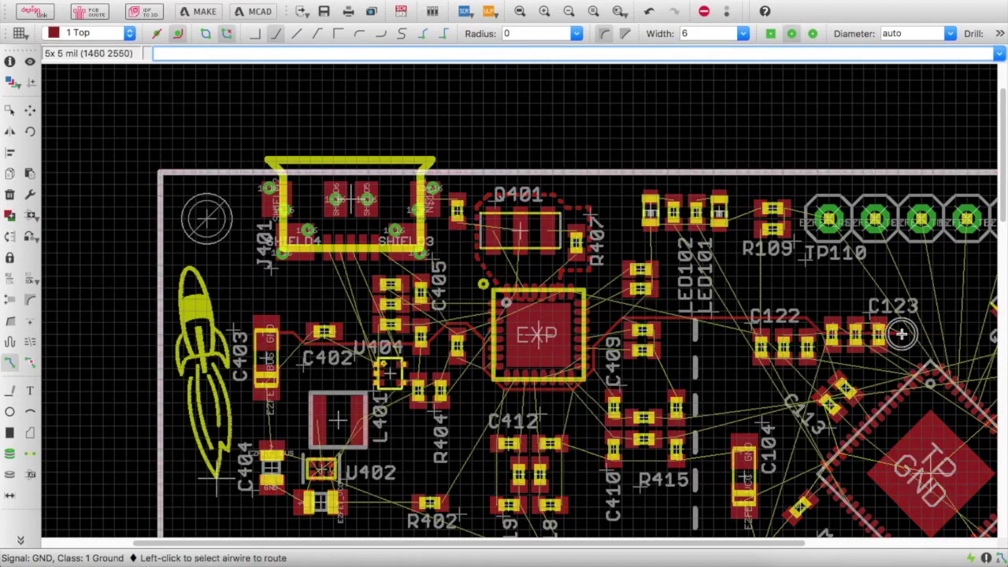
left_click(158, 34)
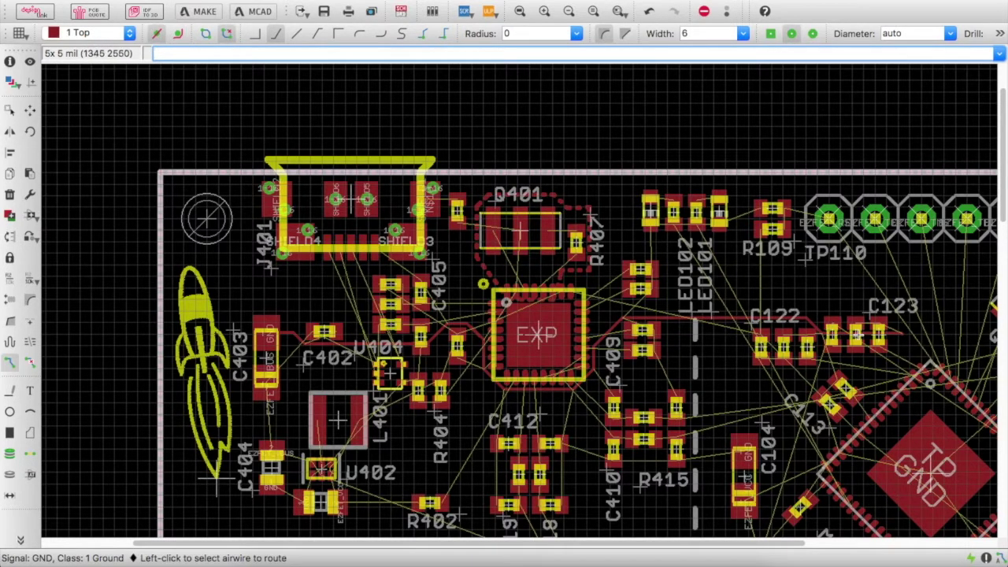
left_click(898, 334)
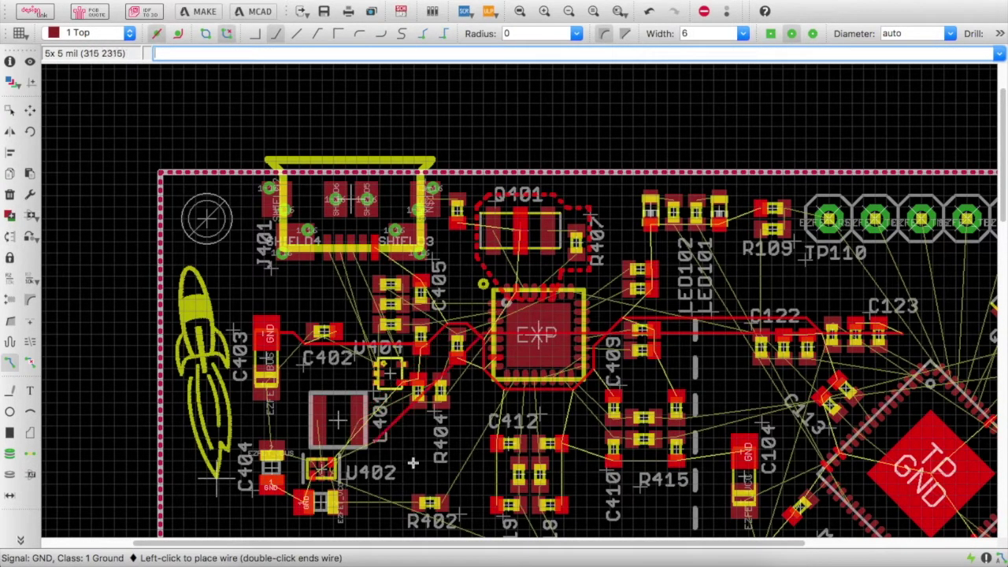
key("Escape")
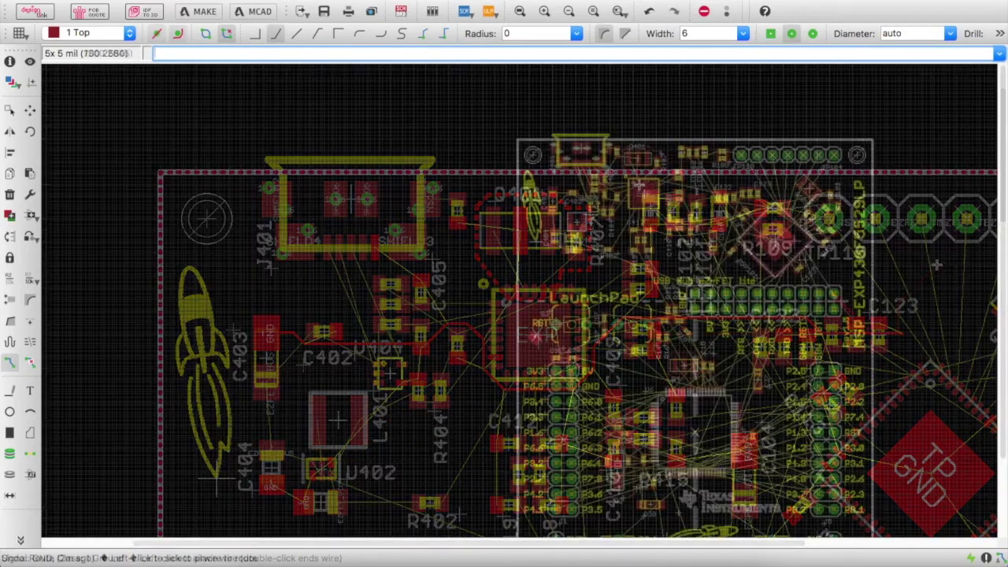
scroll(370, 135, "up", 3)
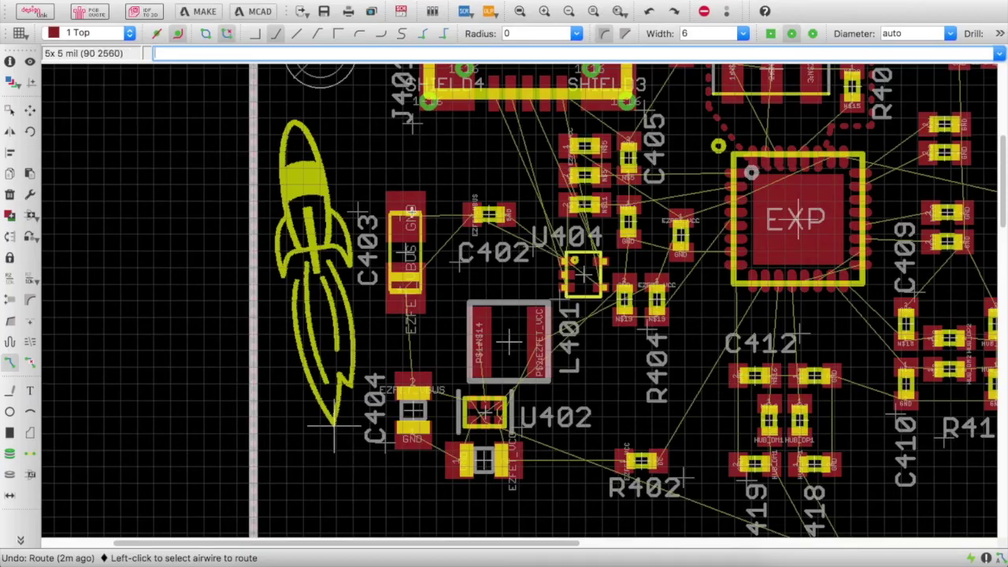
left_click(412, 214)
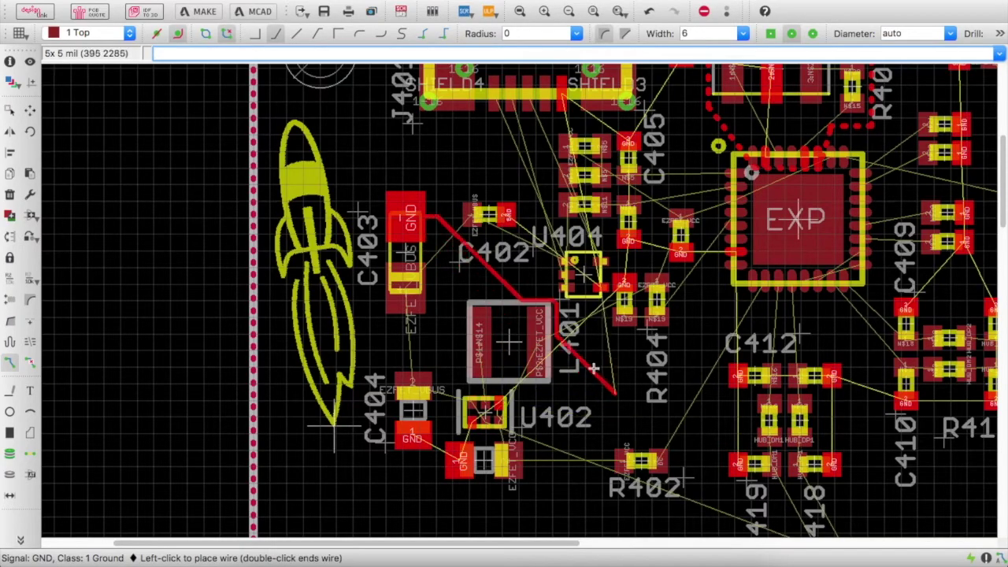
scroll(628, 334, "down", 3)
scroll(843, 506, "down", 2)
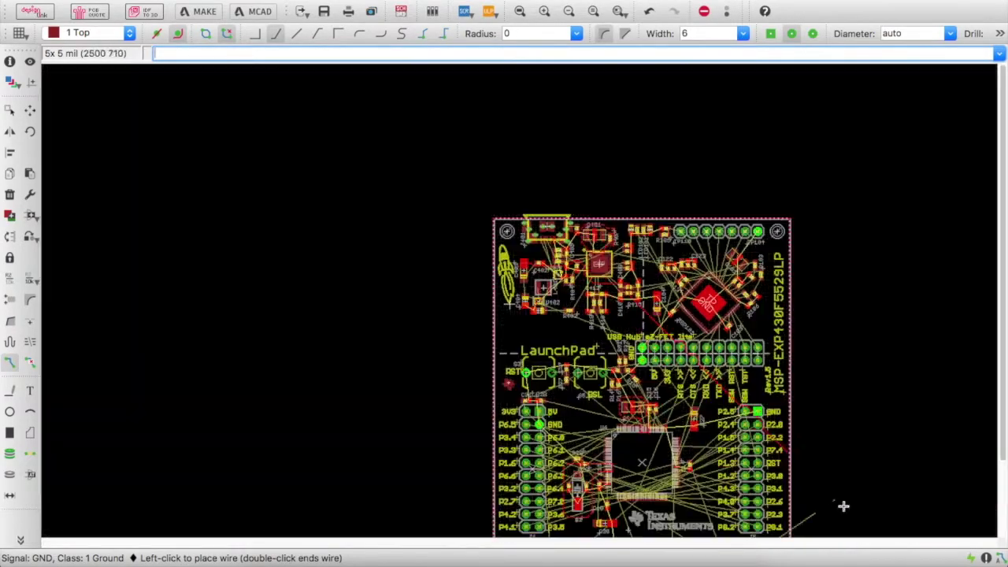
scroll(700, 364, "up", 4)
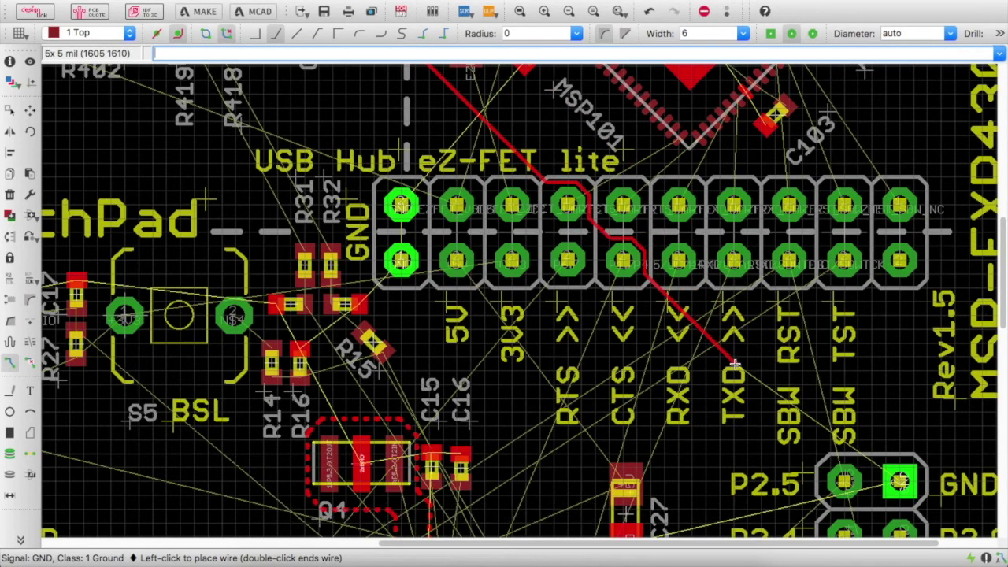
key("Escape")
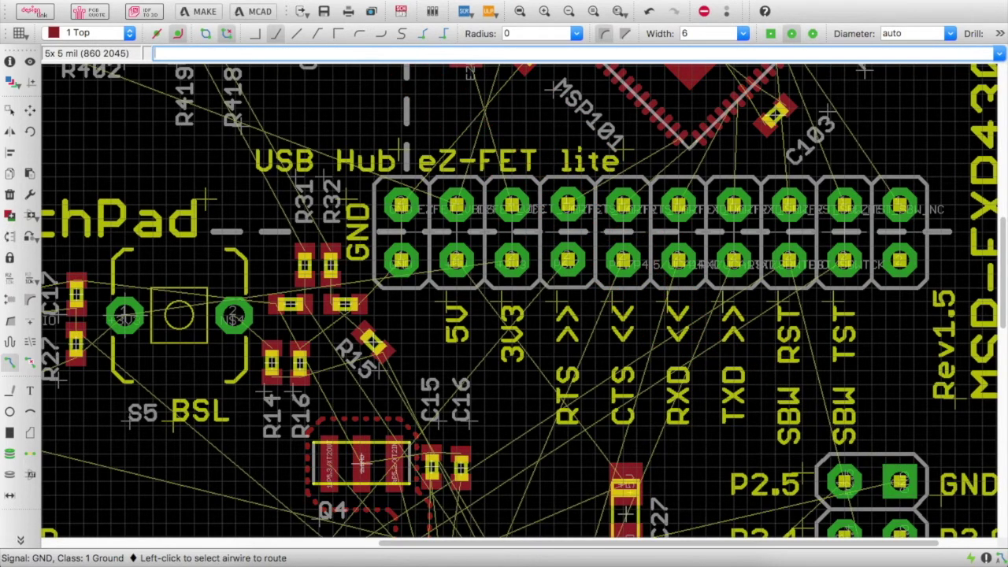
Step: Change the Pad/Wire clearance on the Design Rules Clearance tab from 6mil to 30mil
left_click(118, 0)
left_click(201, 412)
left_click(146, 219)
left_click(177, 219)
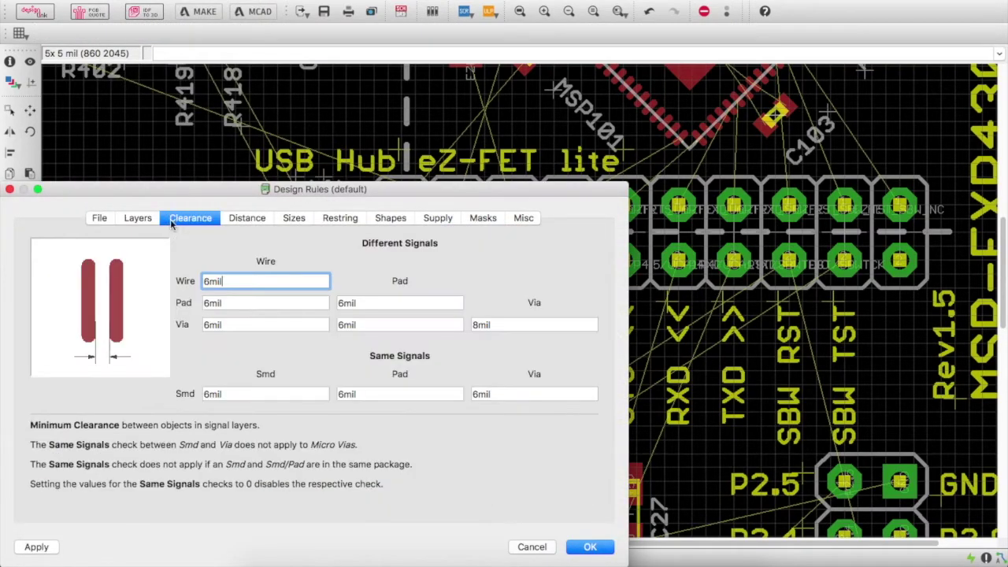
left_click(232, 309)
left_click_drag(232, 309, 180, 303)
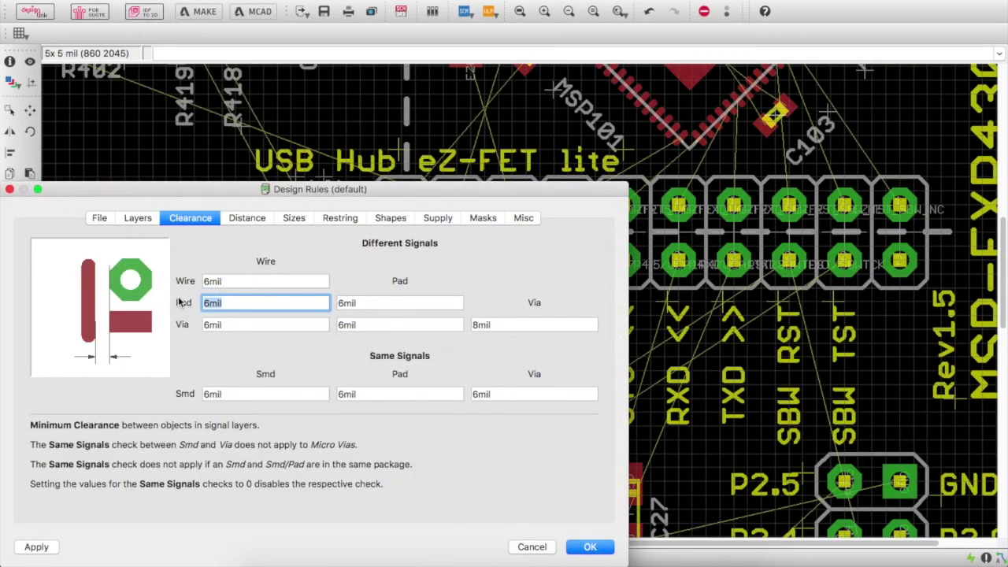
type("30")
key("Return")
Step: Route a GND trace from the airwire near U402 around R402, ending near the TXD pin
scroll(370, 180, "down", 4)
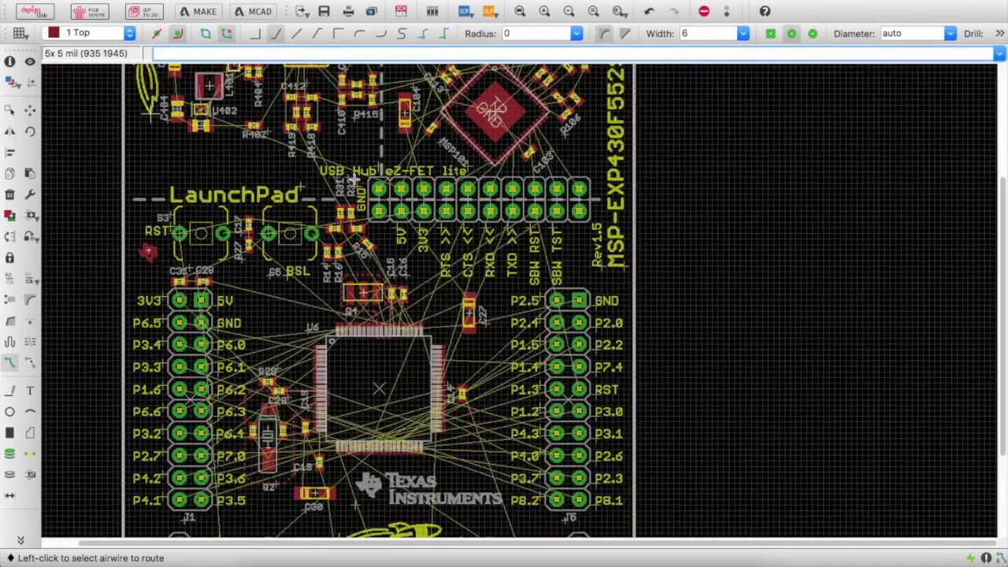
scroll(182, 126, "down", 1)
scroll(180, 104, "up", 1)
scroll(180, 100, "down", 2)
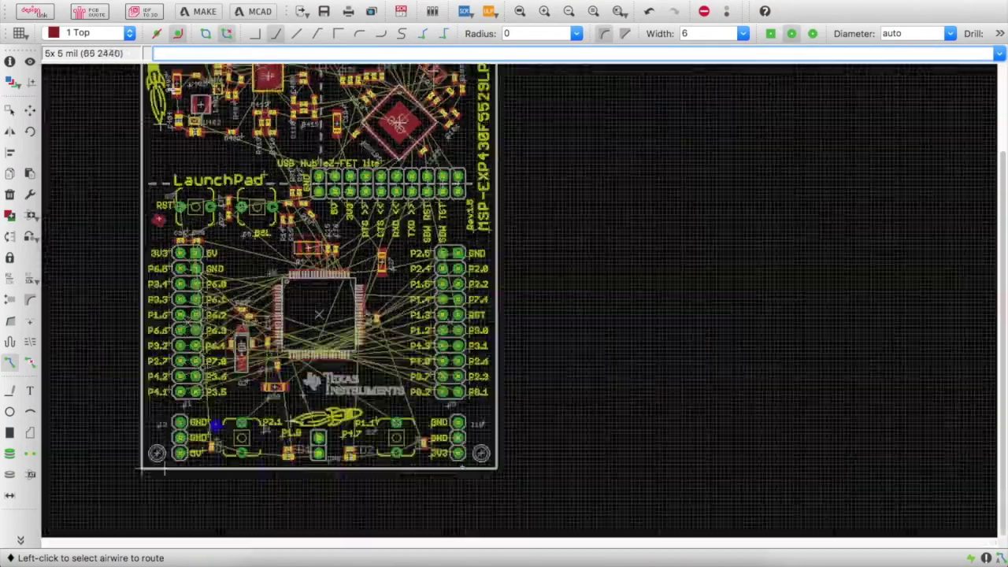
left_click(179, 80)
scroll(179, 80, "up", 1)
scroll(179, 80, "down", 2)
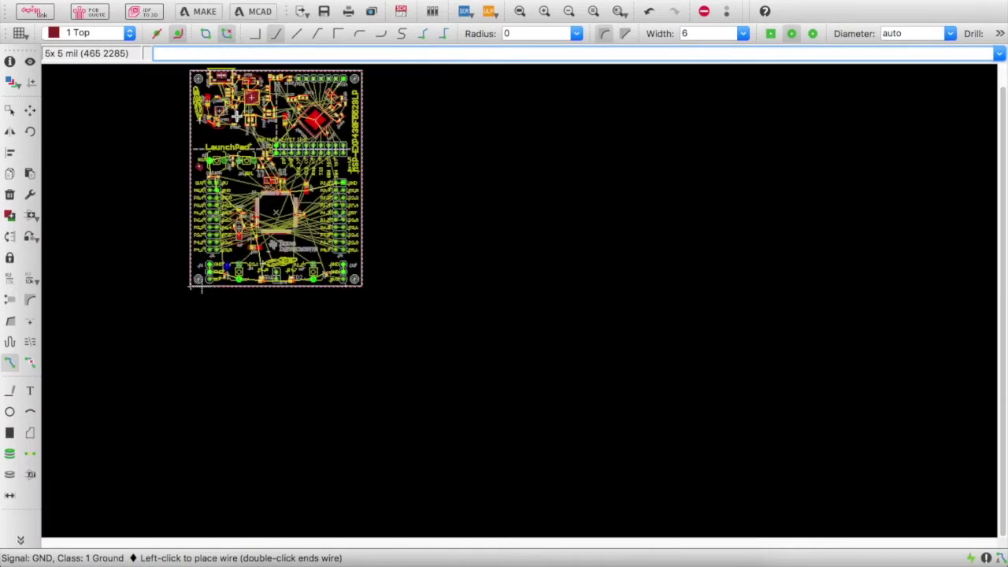
scroll(197, 95, "up", 4)
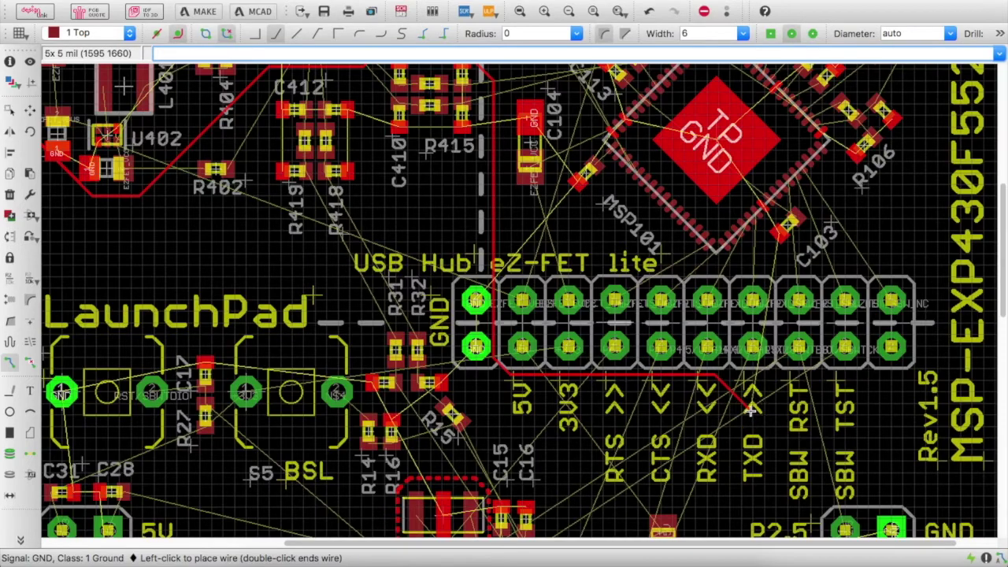
double_click(748, 402)
Step: Zoom in and out to inspect the new GND trace around the capacitor beside U402
scroll(489, 324, "down", 2)
scroll(489, 325, "up", 4)
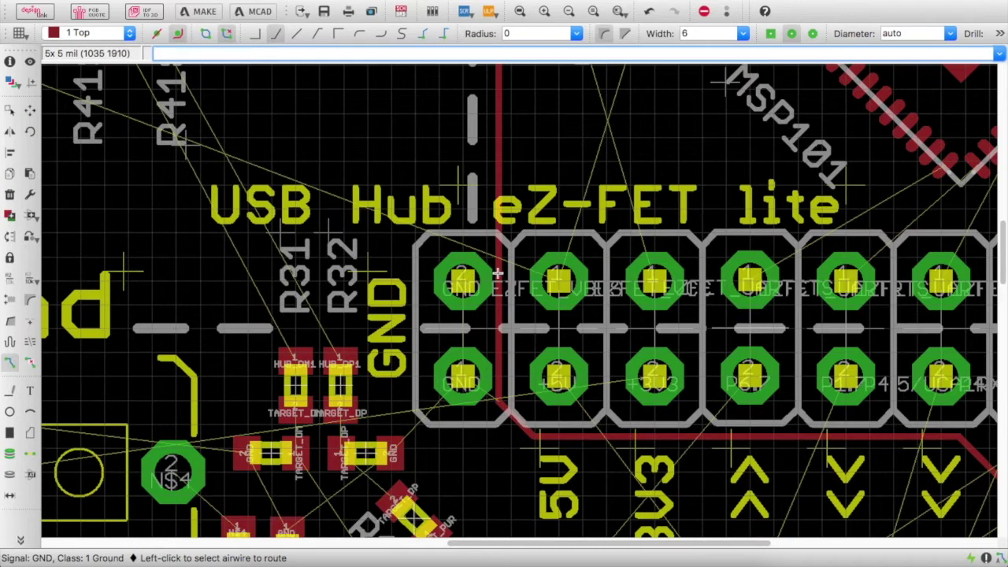
scroll(497, 273, "up", 3)
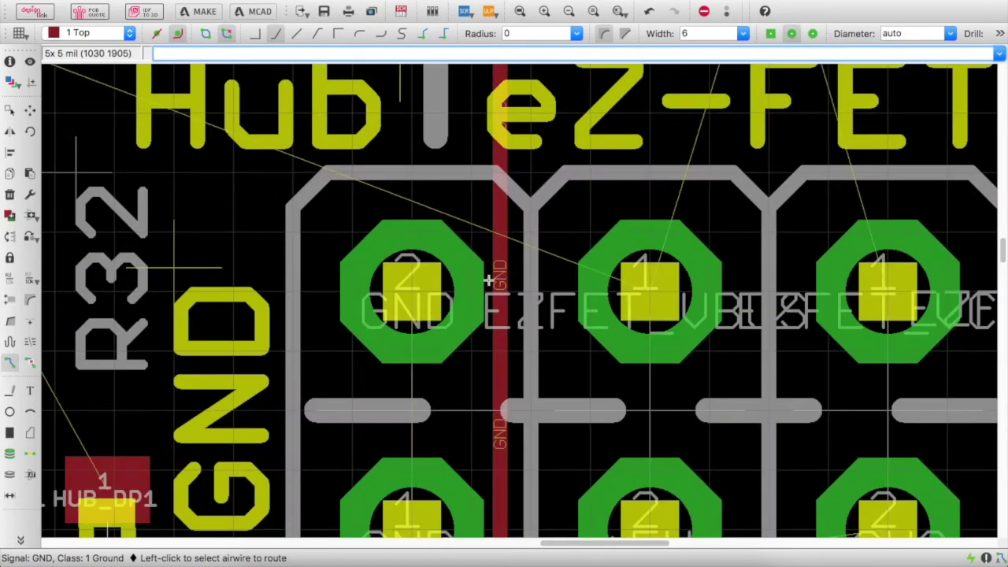
scroll(475, 278, "down", 6)
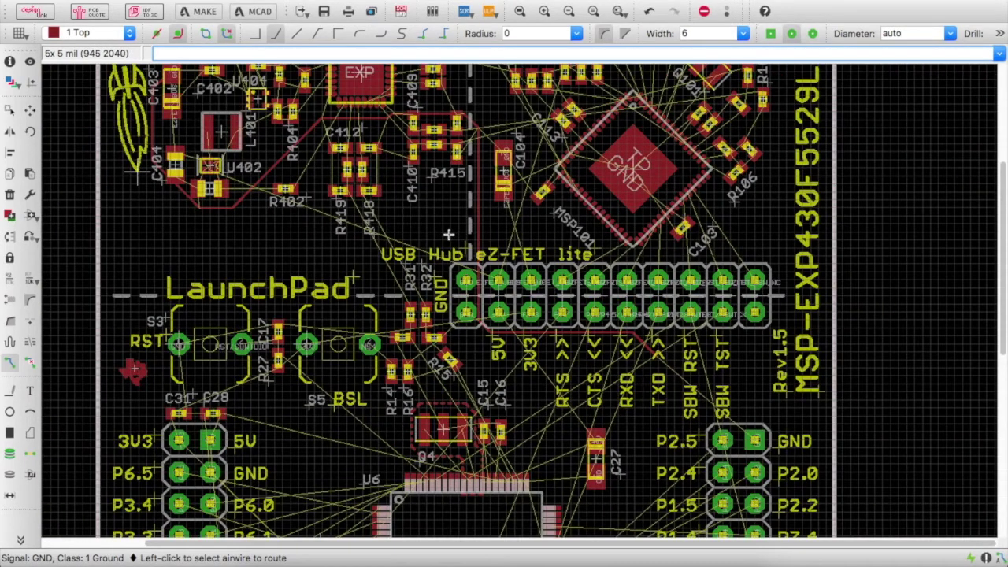
scroll(207, 203, "up", 6)
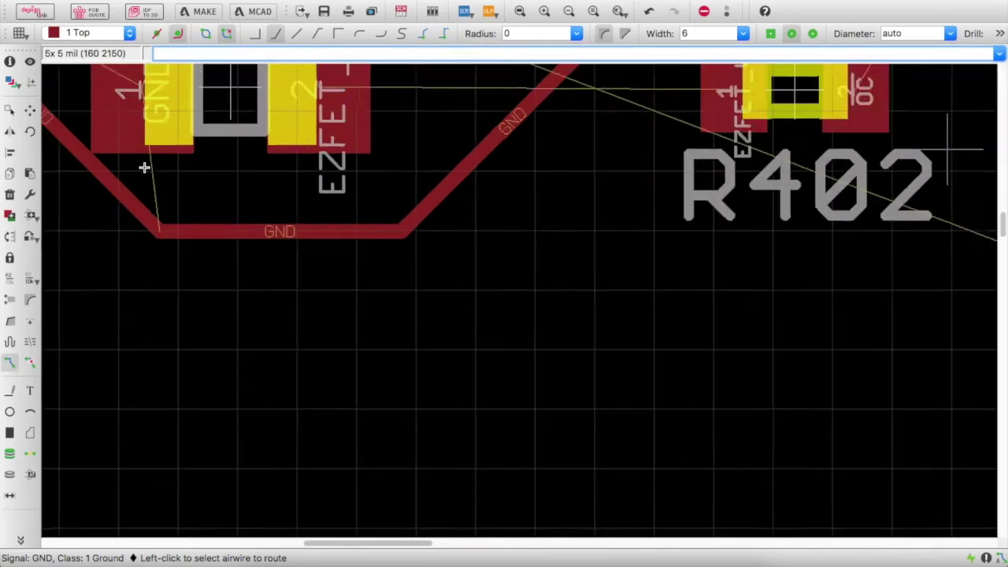
scroll(141, 164, "down", 2)
scroll(92, 155, "up", 3)
scroll(97, 155, "down", 3)
scroll(67, 129, "up", 3)
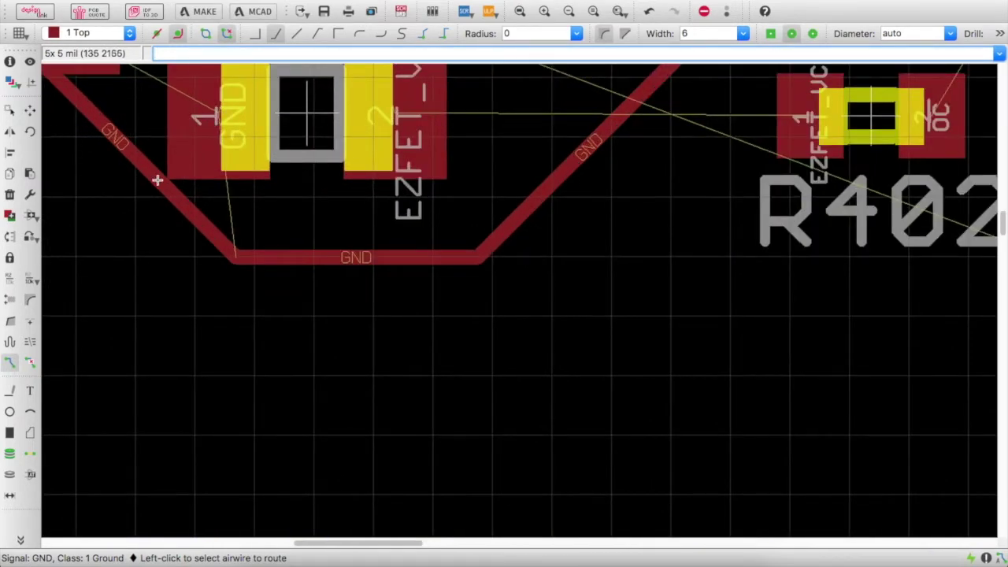
scroll(153, 189, "down", 2)
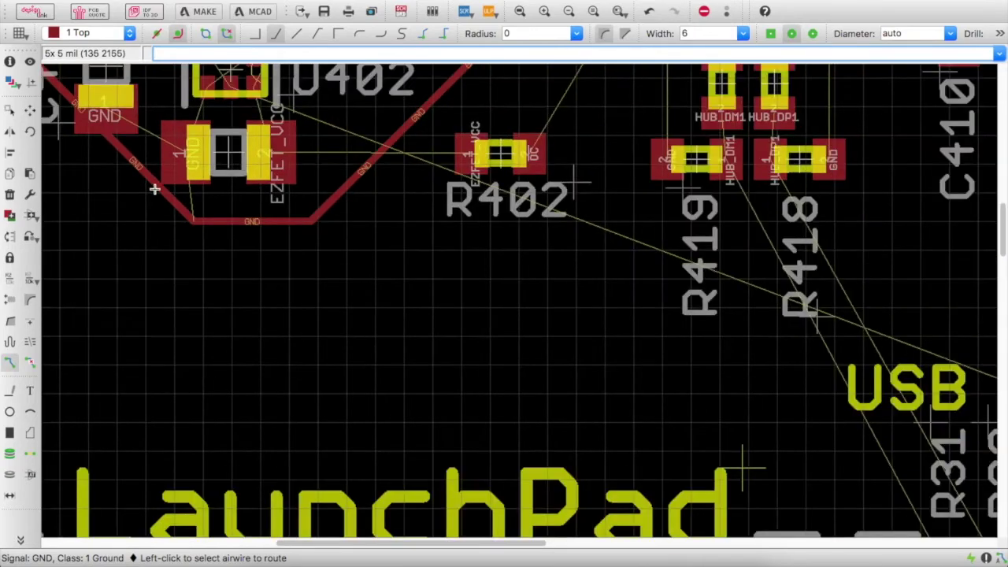
scroll(158, 189, "up", 2)
scroll(158, 188, "down", 5)
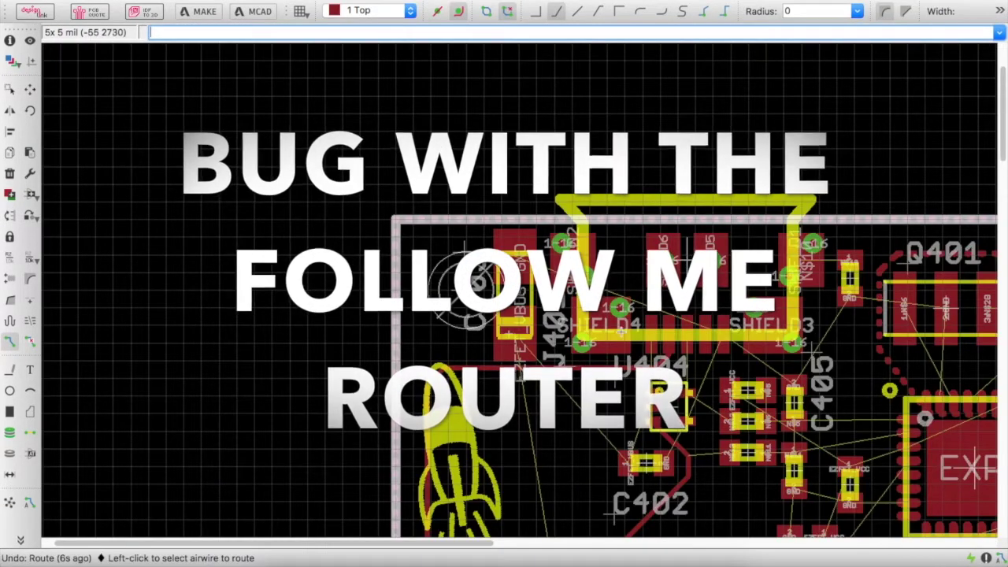
Step: Route a GND wire from J401 toward the C402 ground pad
left_click(536, 323)
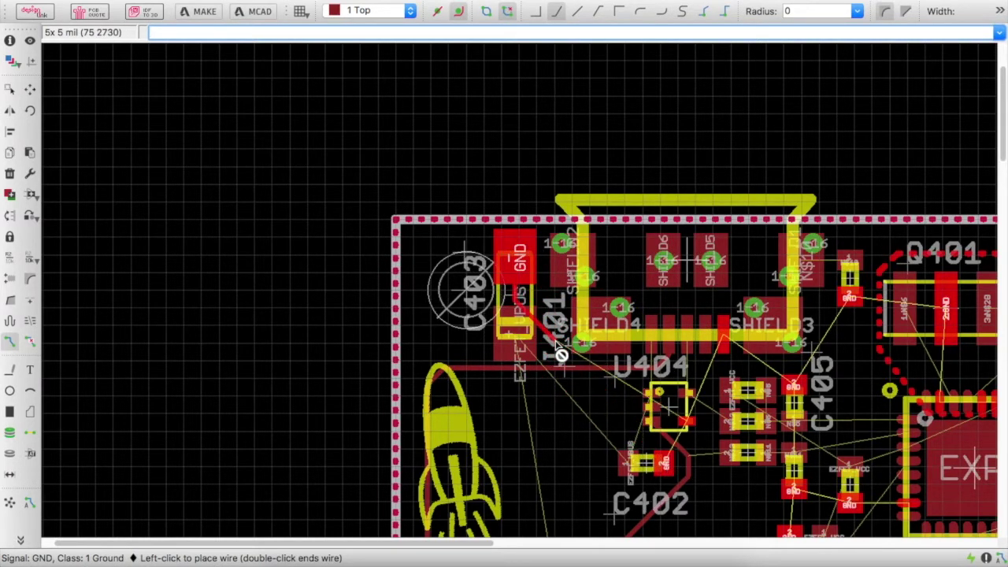
left_click(10, 89)
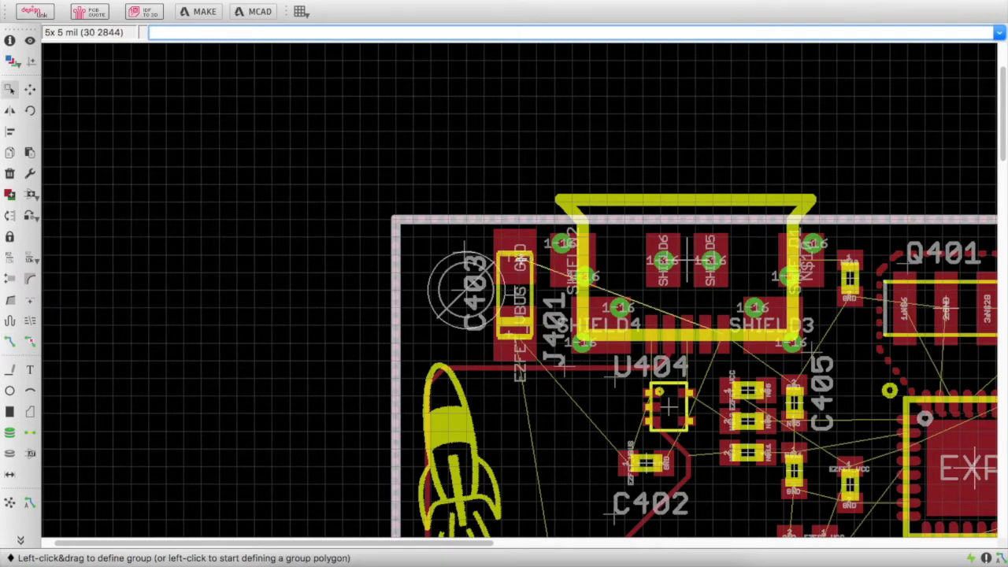
left_click(10, 340)
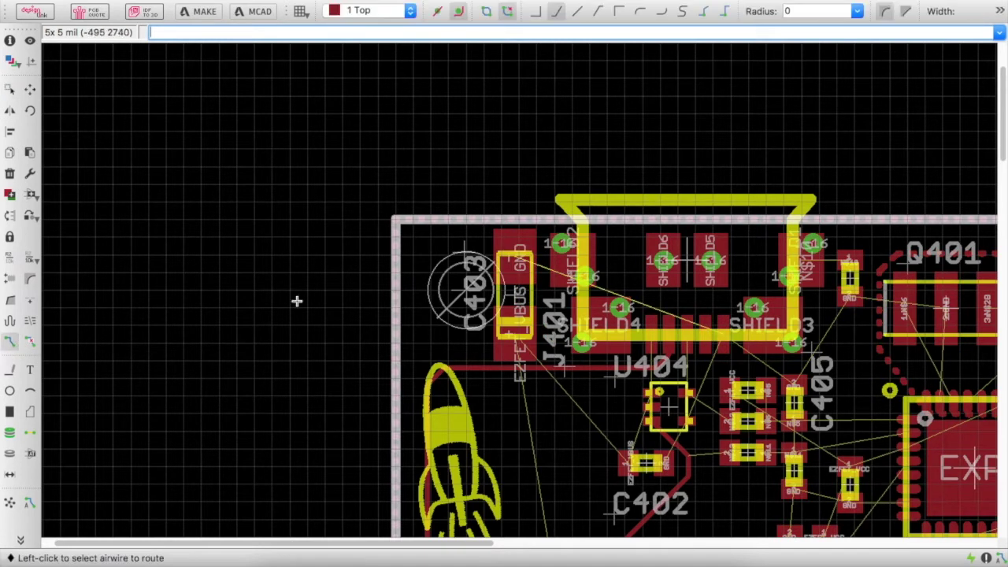
left_click(529, 269)
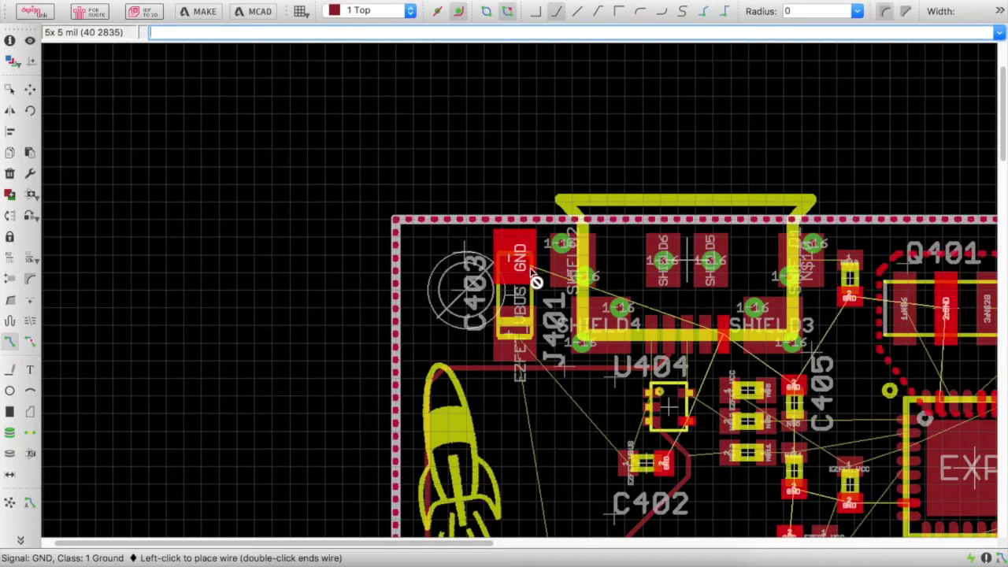
left_click(670, 470)
scroll(356, 368, "down", 3)
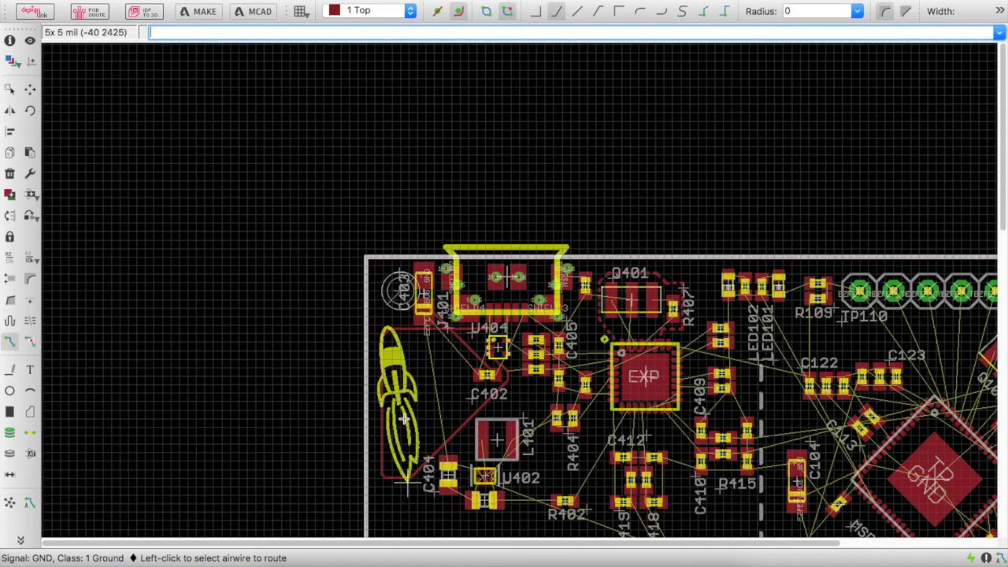
scroll(497, 373, "up", 3)
Step: Redo the GND trace from J401's pad to C402's ground pad with a different obstacle mode
left_click(498, 374)
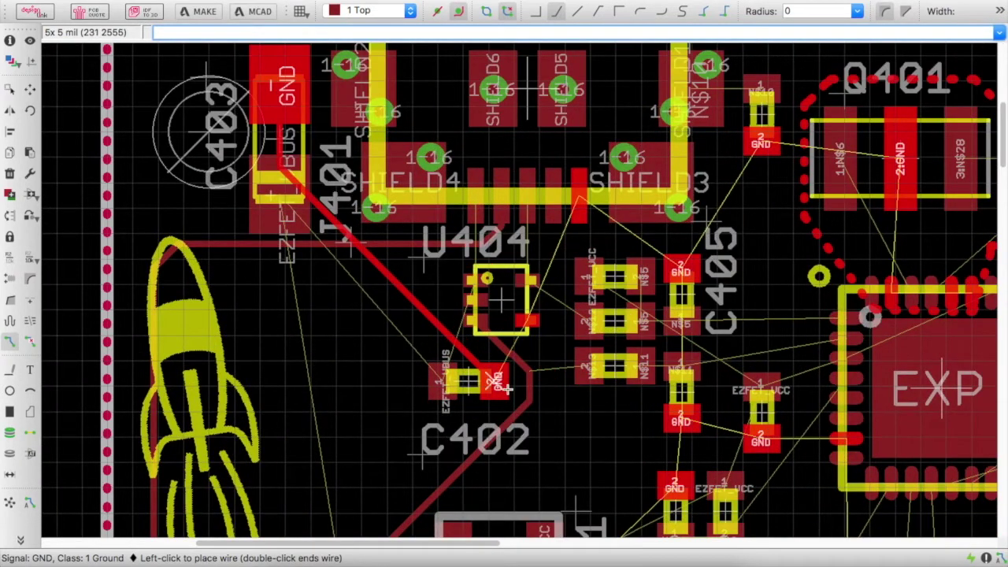
left_click(494, 318)
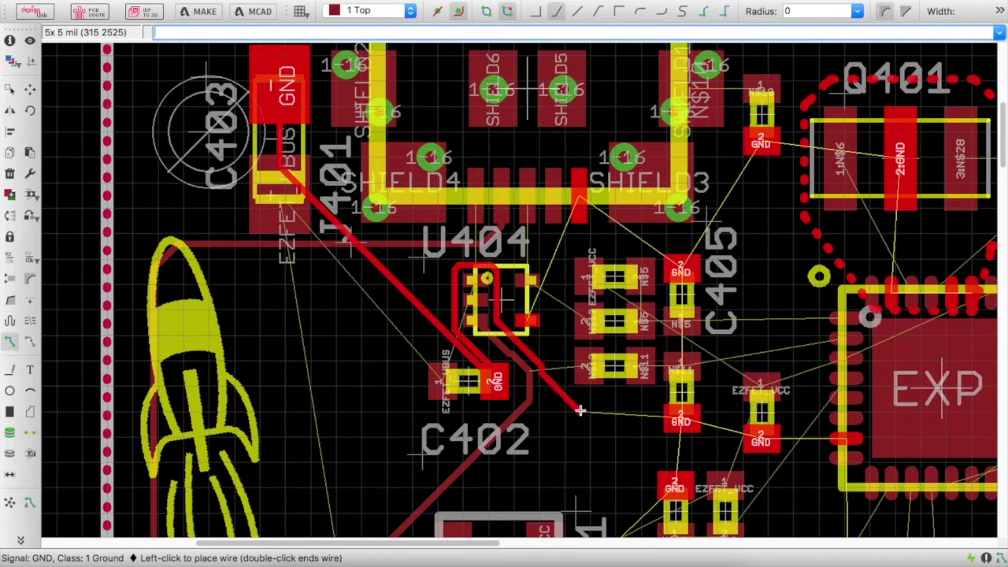
key("Escape")
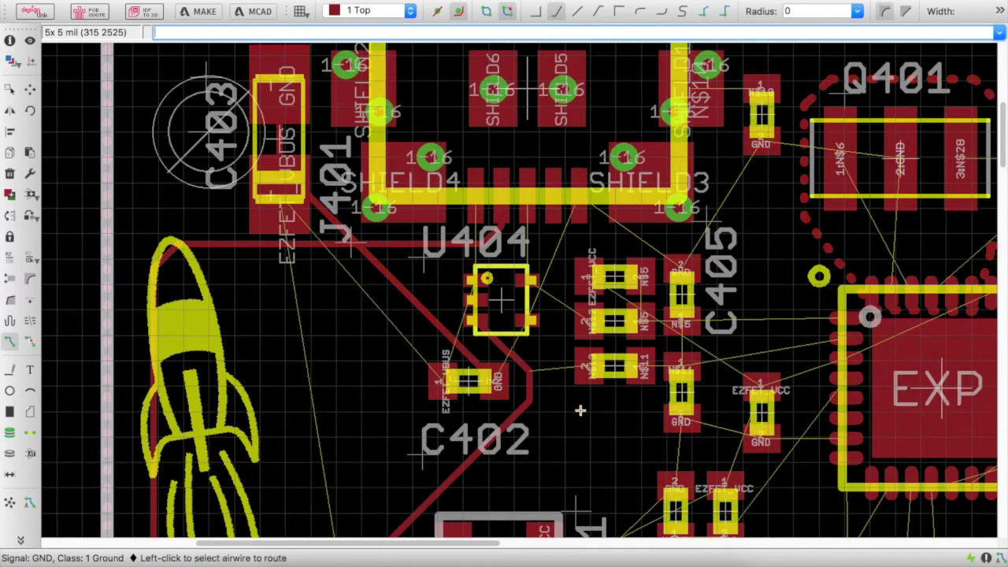
key("Escape")
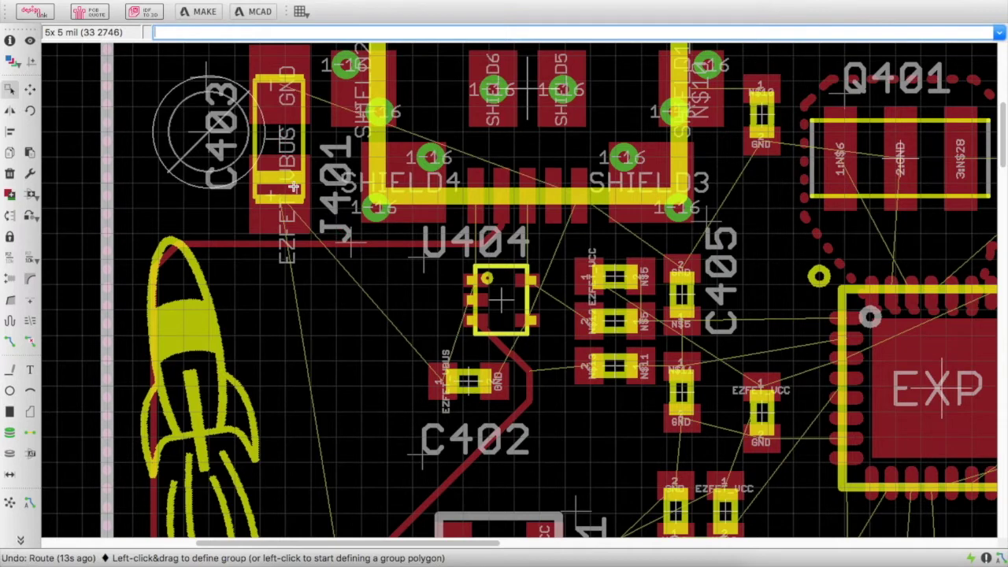
left_click(14, 343)
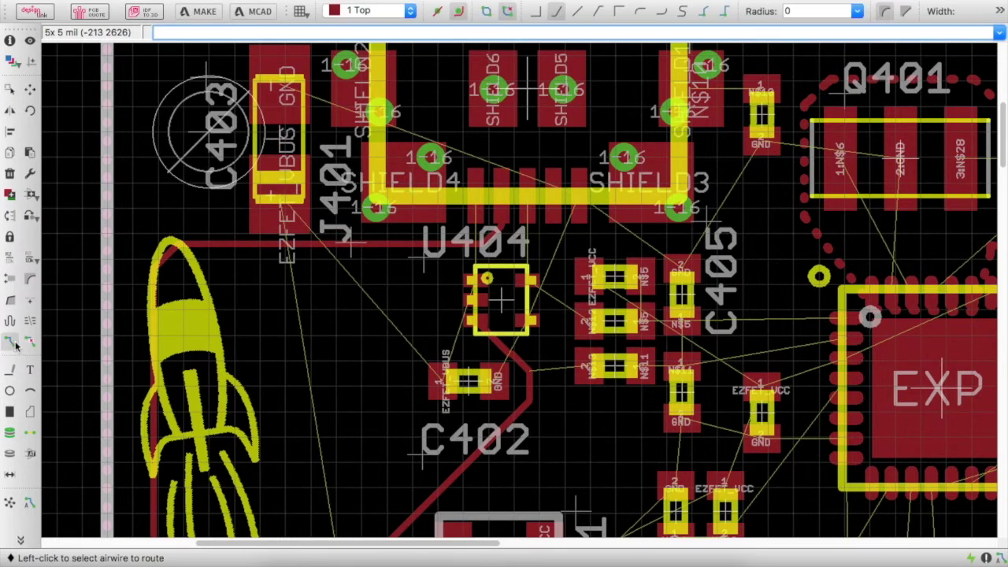
left_click(292, 94)
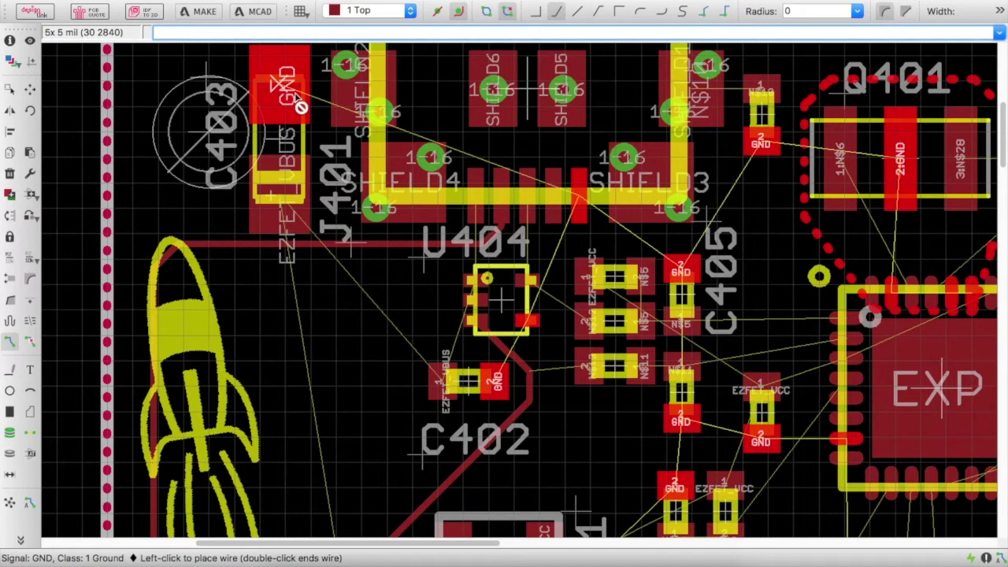
left_click(459, 11)
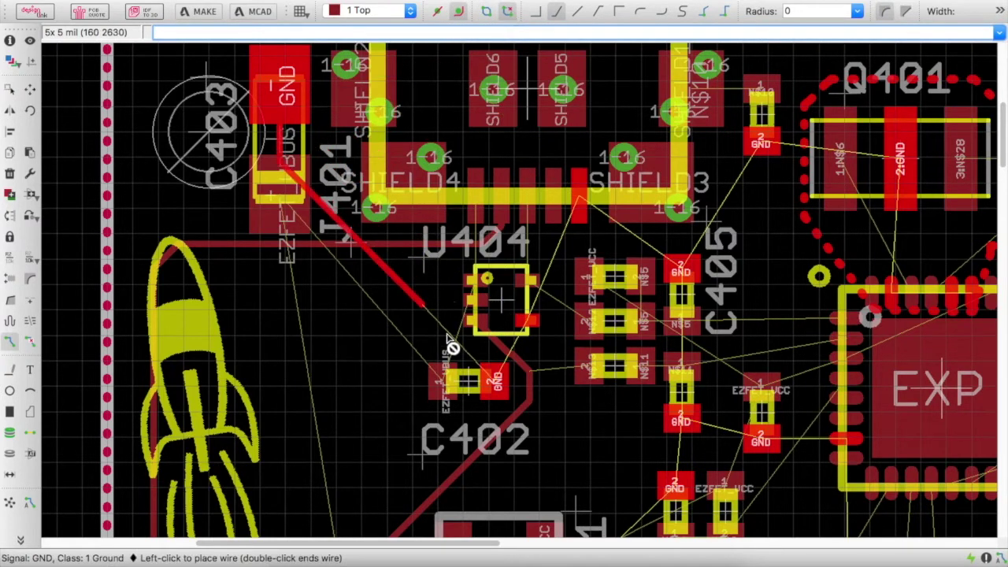
left_click(498, 381)
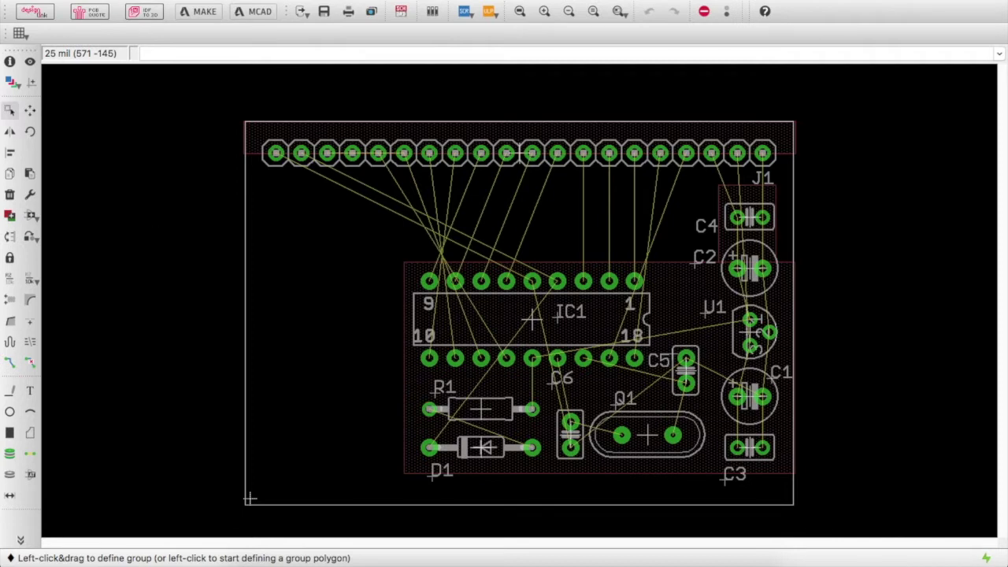
left_click(150, 0)
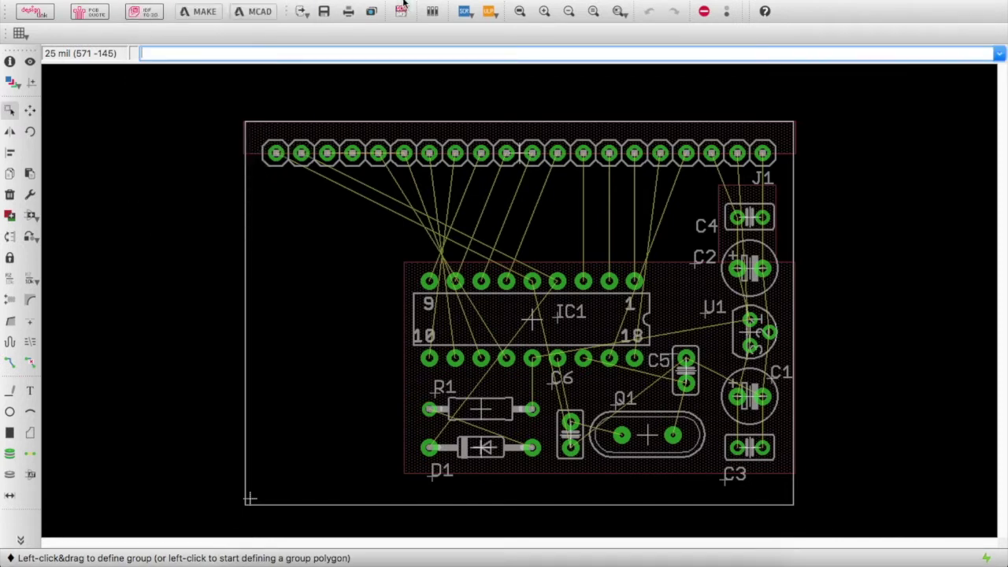
left_click(95, 0)
mouse_move(122, 0)
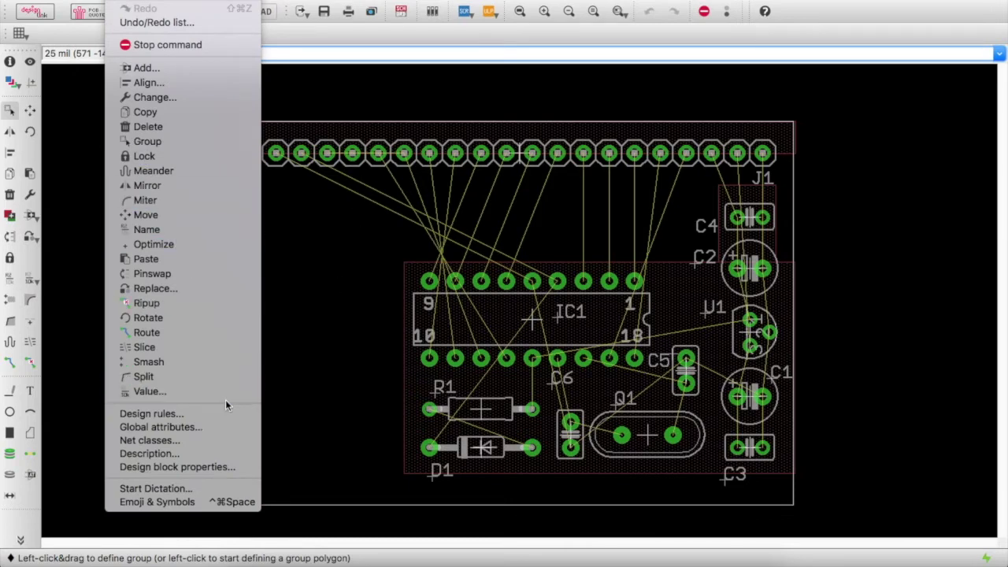
left_click(209, 416)
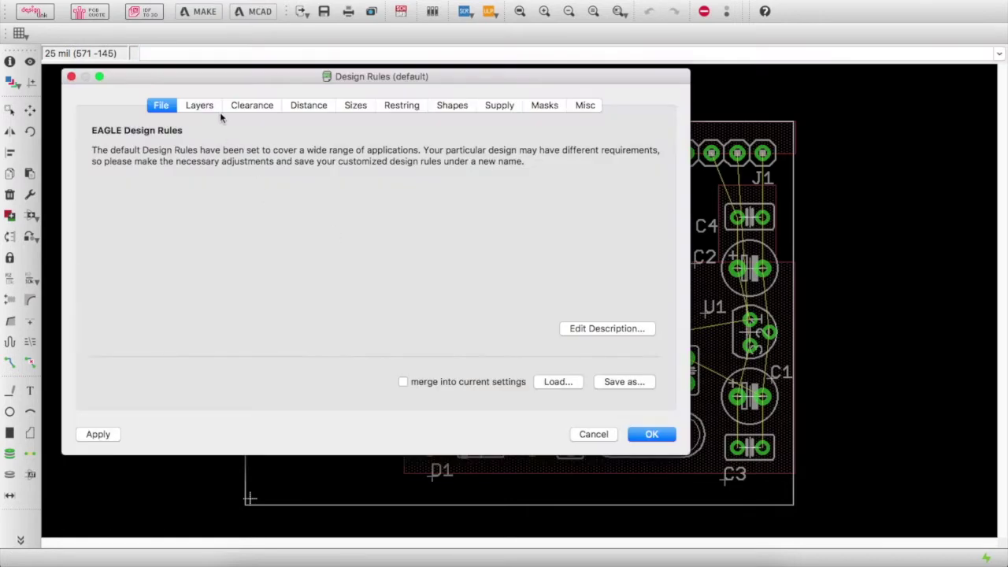
left_click(180, 104)
left_click(277, 104)
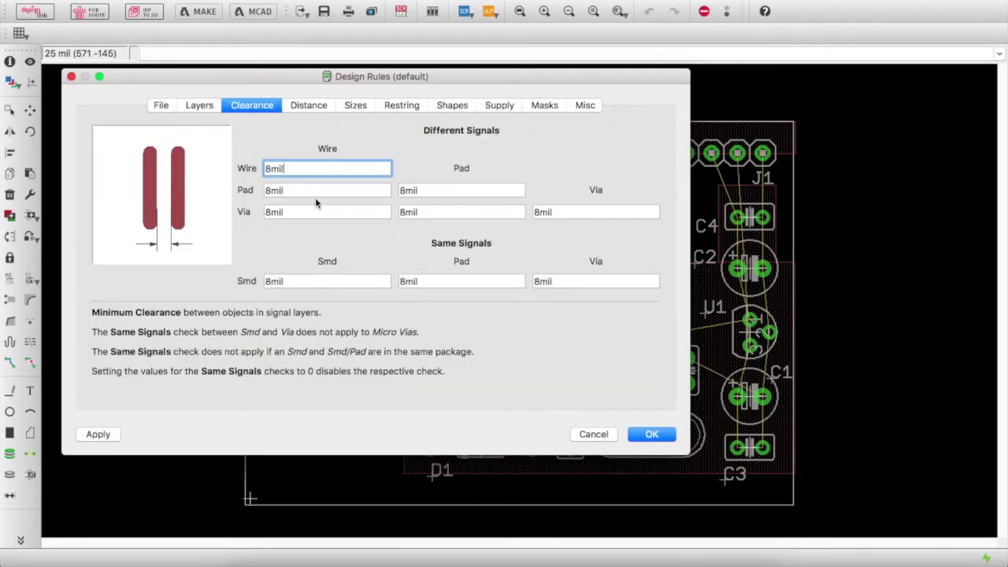
left_click(590, 434)
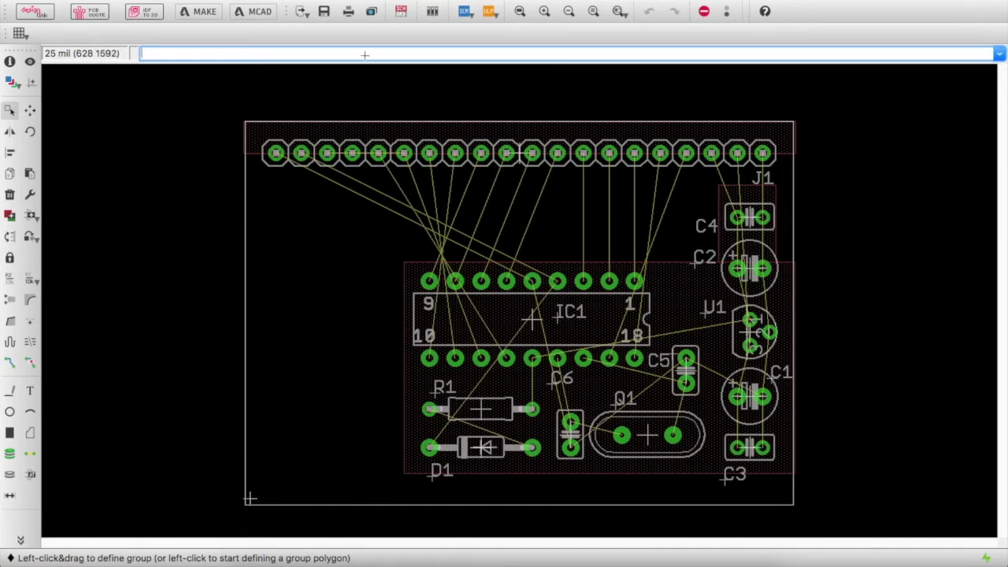
Step: Set up the Autorouter with 1 Top left at N/A and High effort, then continue
left_click(236, 1)
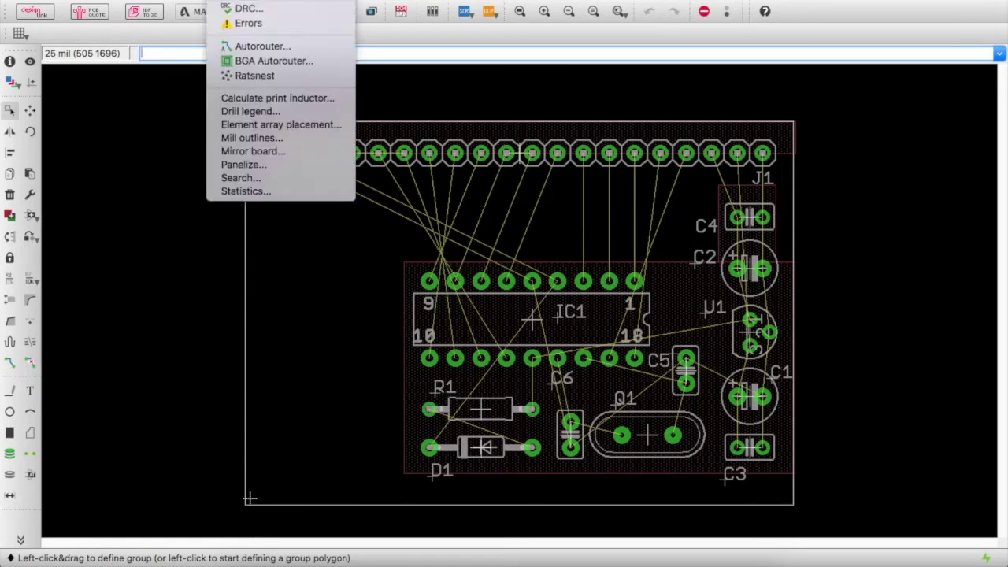
left_click(270, 46)
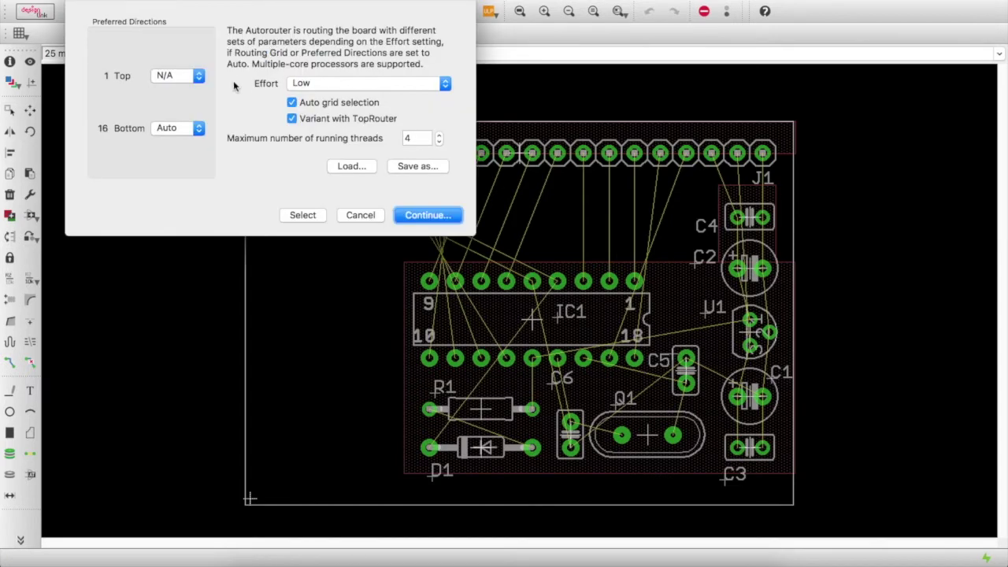
left_click(186, 78)
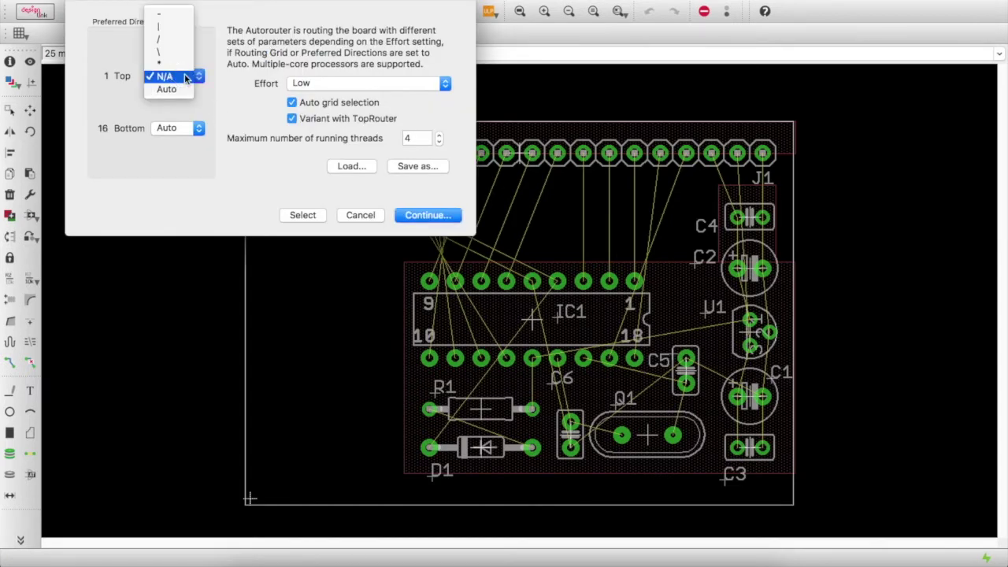
left_click(184, 78)
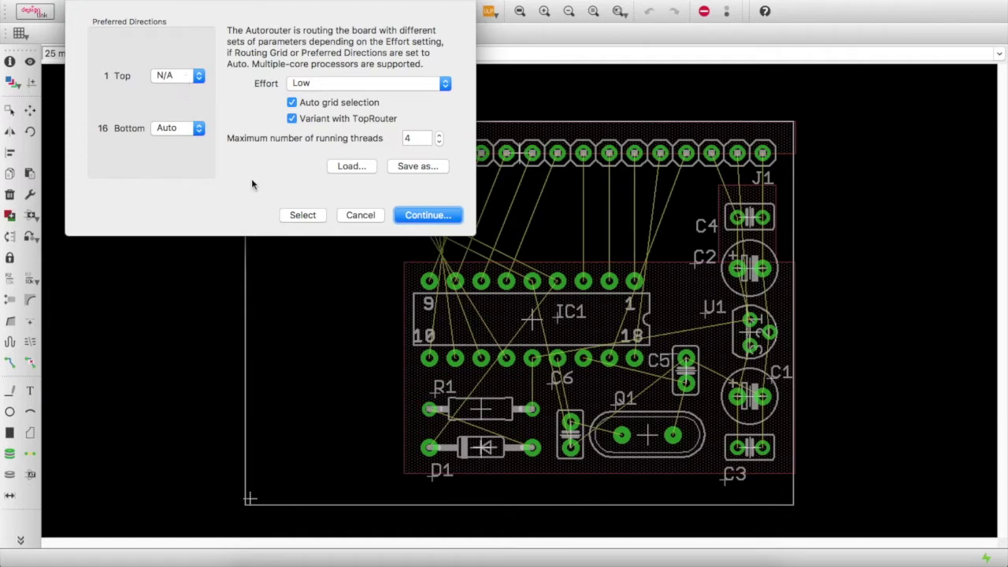
left_click(358, 84)
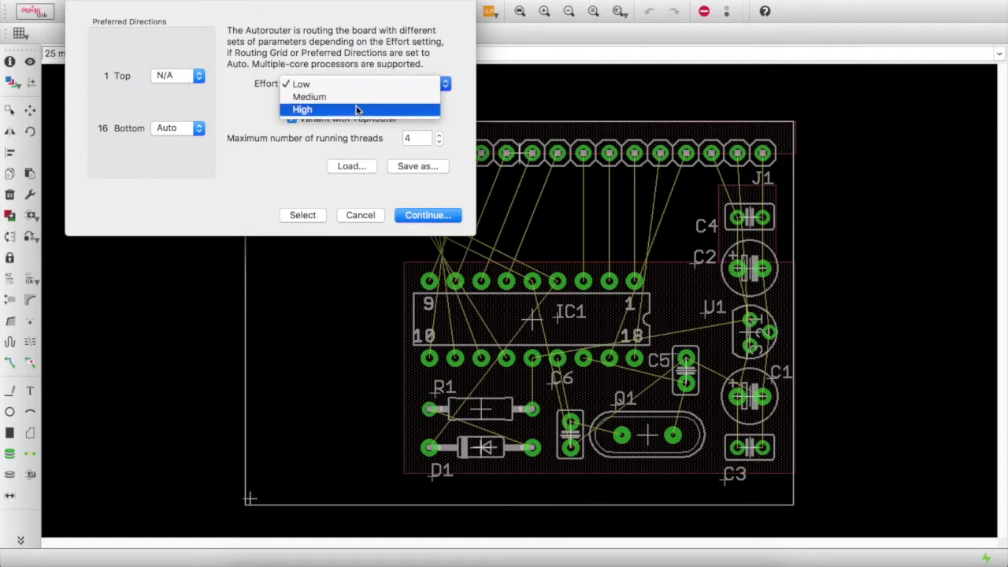
left_click(355, 108)
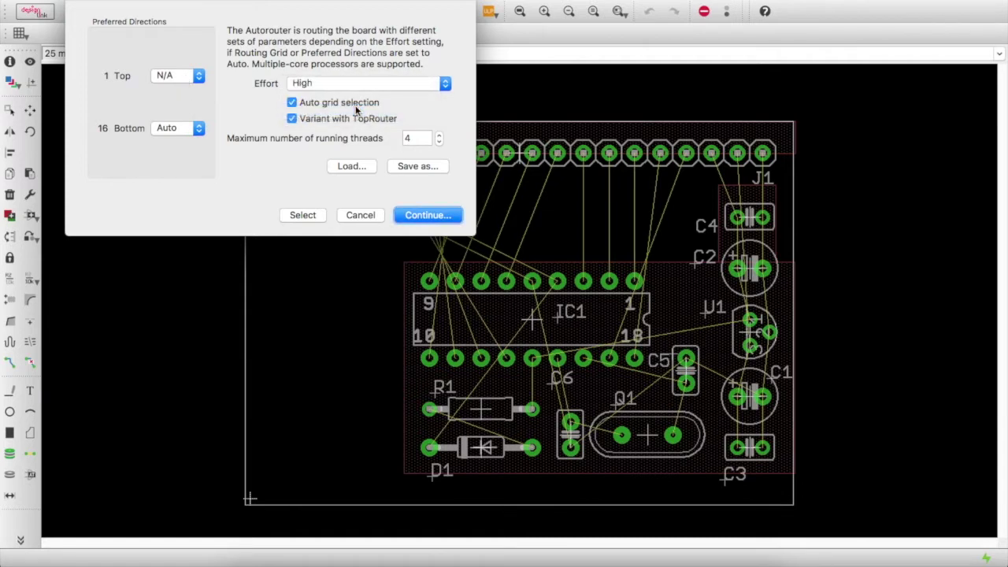
left_click(427, 217)
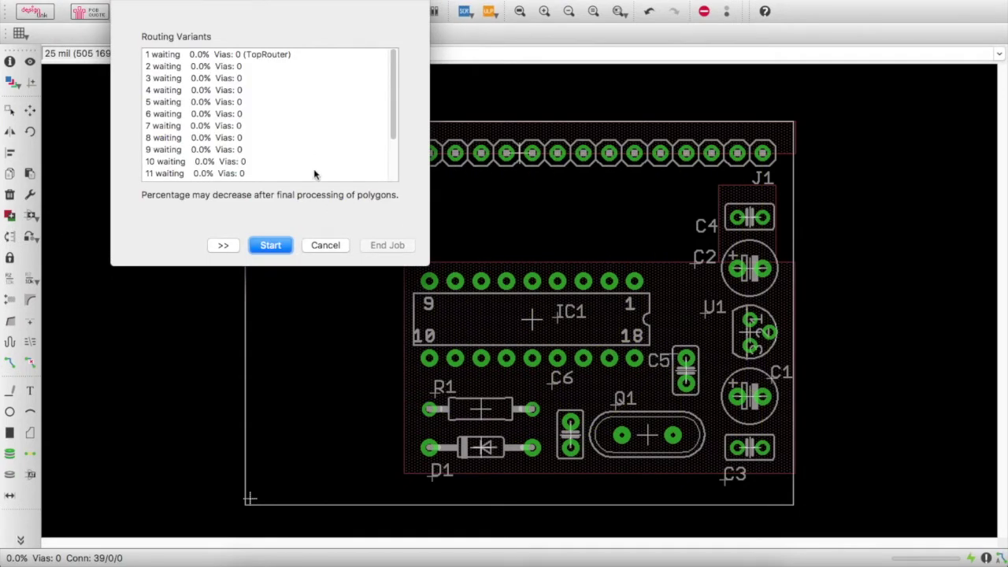
Step: Autoroute all variants and preview variant 2 and the Optimize12 TopRouter variant
left_click(285, 247)
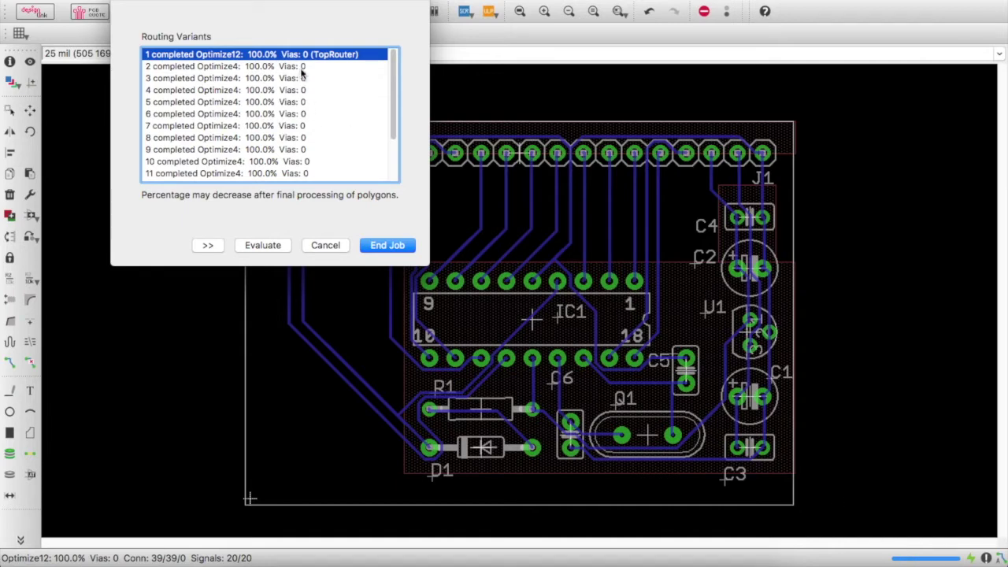
scroll(398, 120, "down", 5)
scroll(378, 103, "up", 5)
left_click(339, 66)
left_click(346, 55)
Step: Step down and back up through the routing variants to compare them on the board
key("Down")
key("Down")
key("Down")
key("Down")
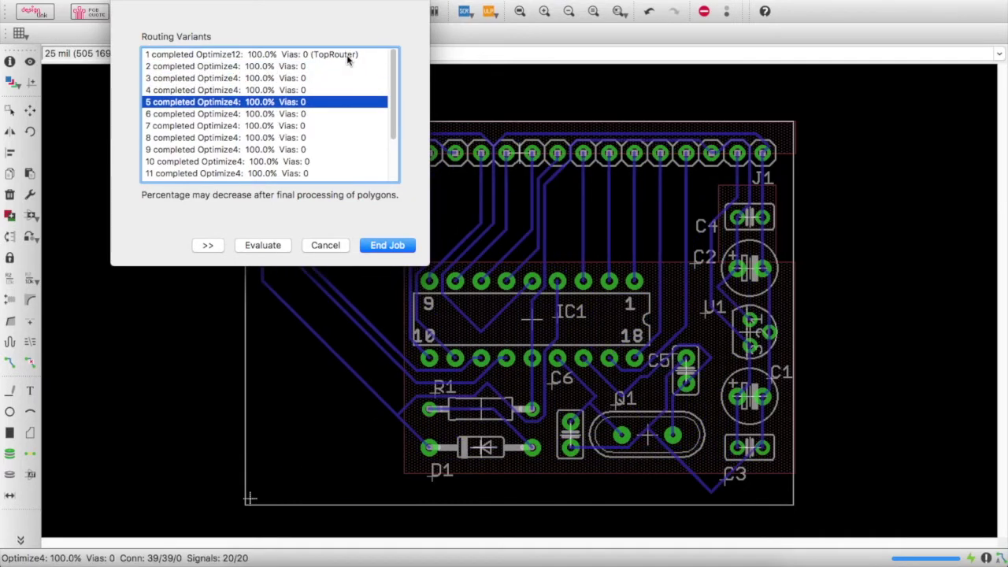
key("Down")
key("Down")
key("Down")
key("Down")
key("Down")
key("Down")
key("Down")
key("Down")
key("Down")
key("Down")
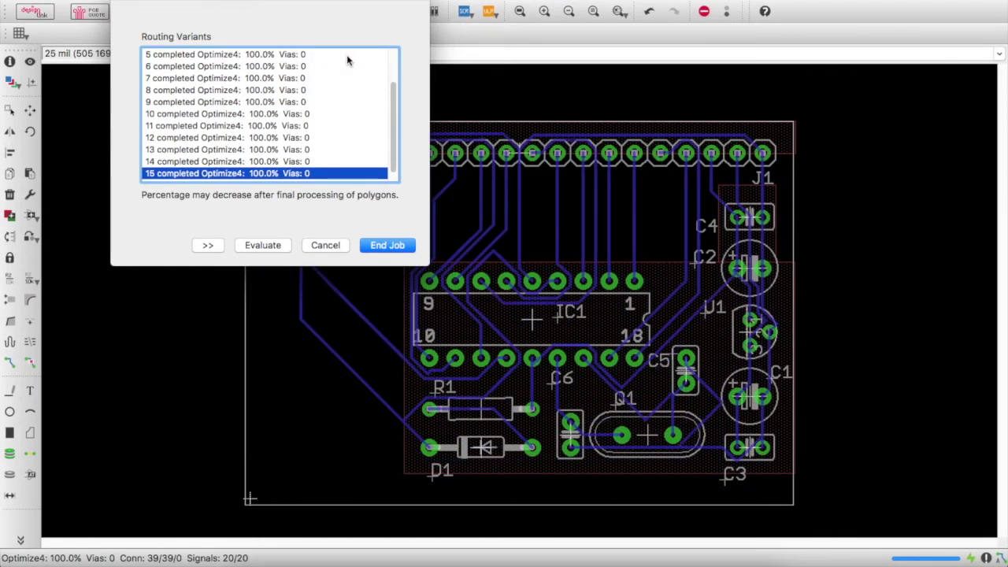
key("Down")
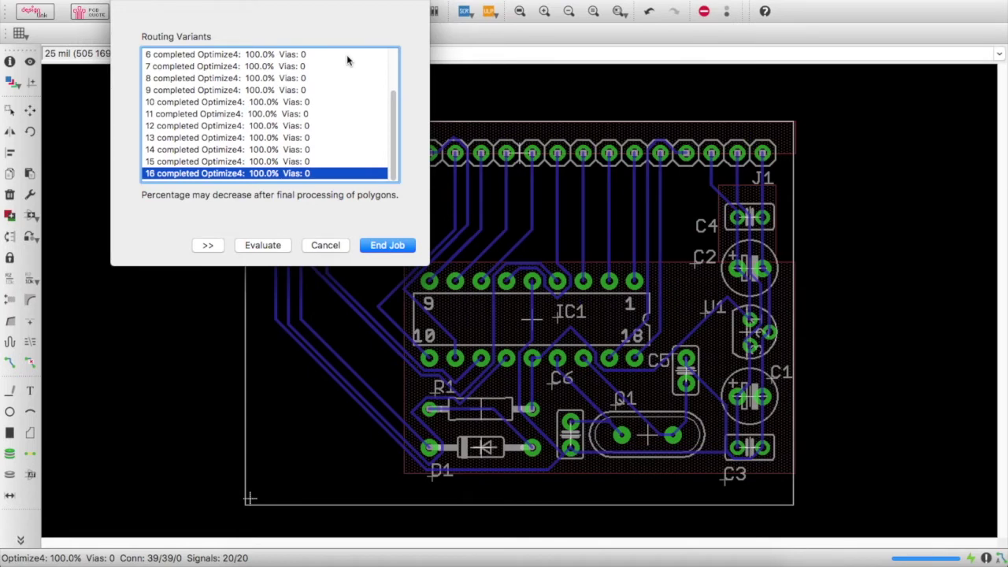
key("Up")
key("Up")
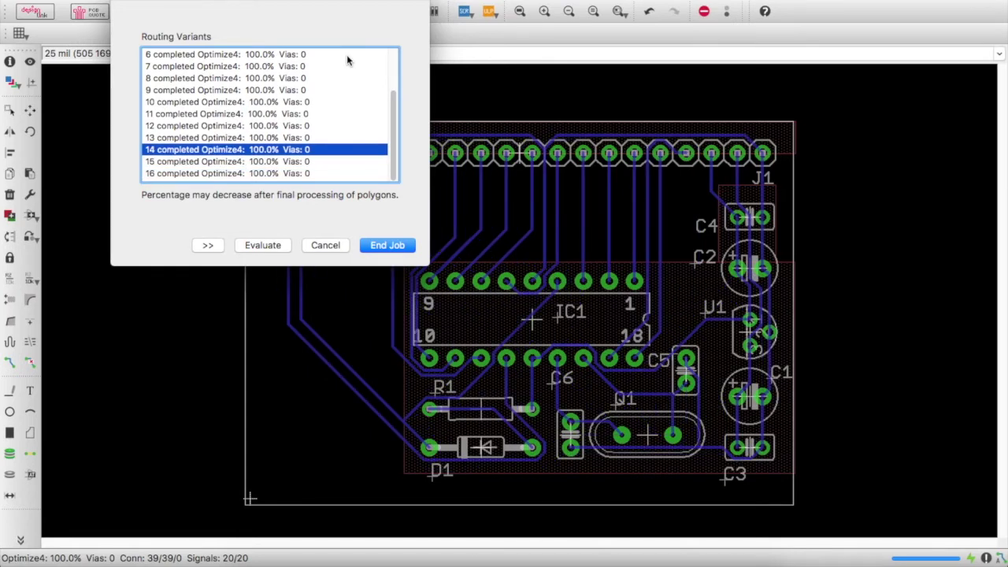
key("Up")
key("Up")
key("Up")
key("Up")
key("Up")
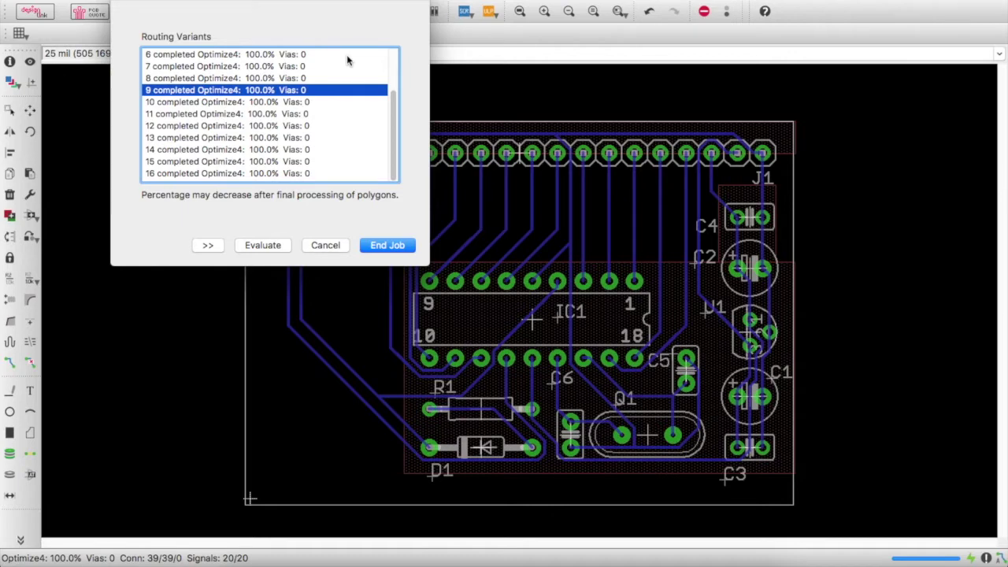
key("Up")
key("Up")
key("Up")
key("Up")
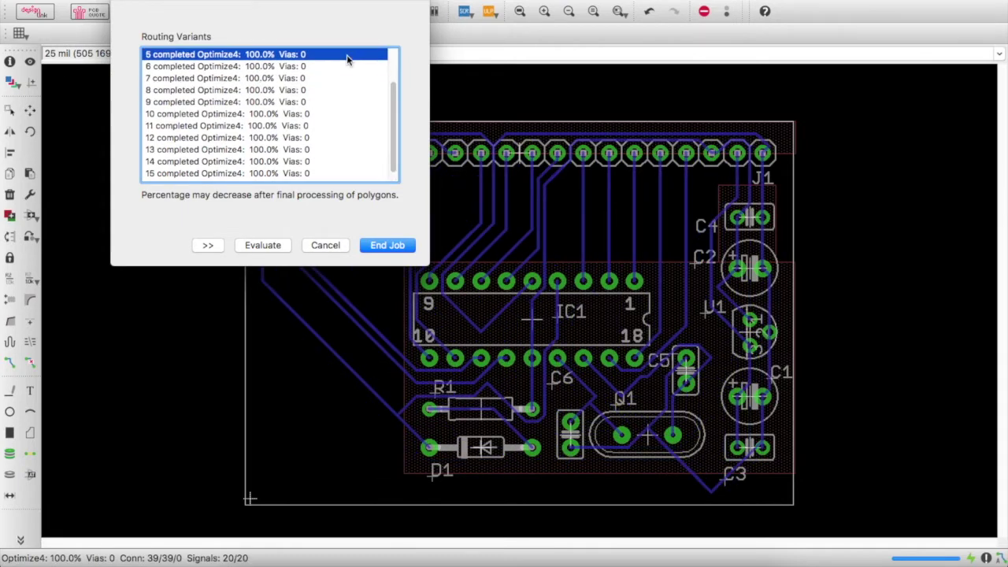
key("Up")
key("Up")
key("Up")
key("Up")
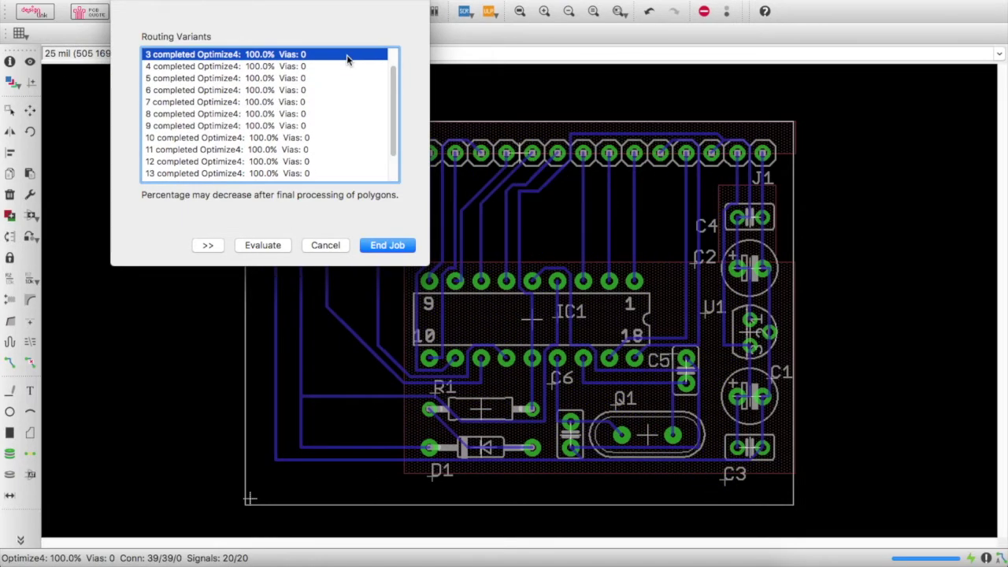
Step: Preview variants 2–4, end the job with the chosen routing, then undo the autorouted traces
key("Down")
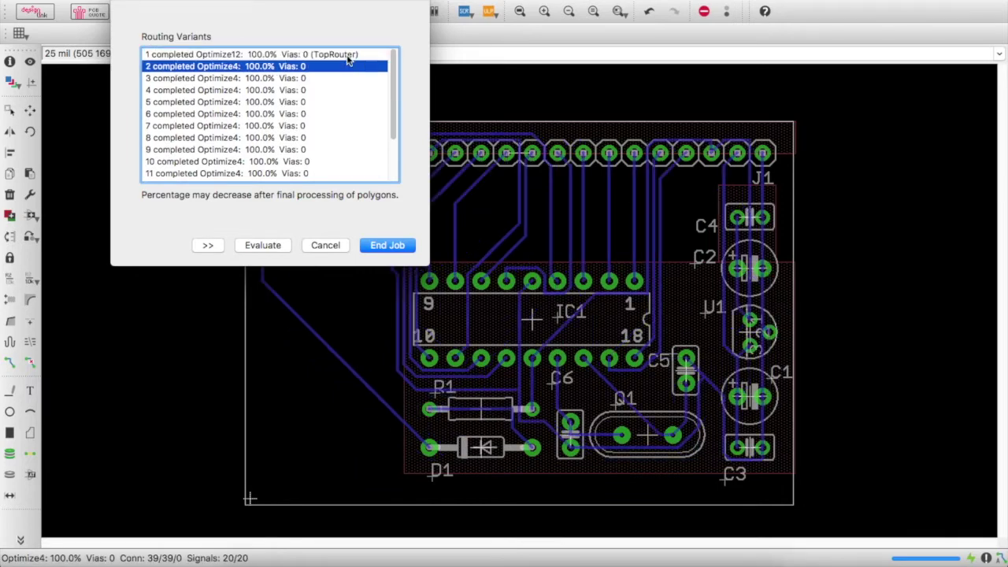
key("Down")
key("Down")
key("Down")
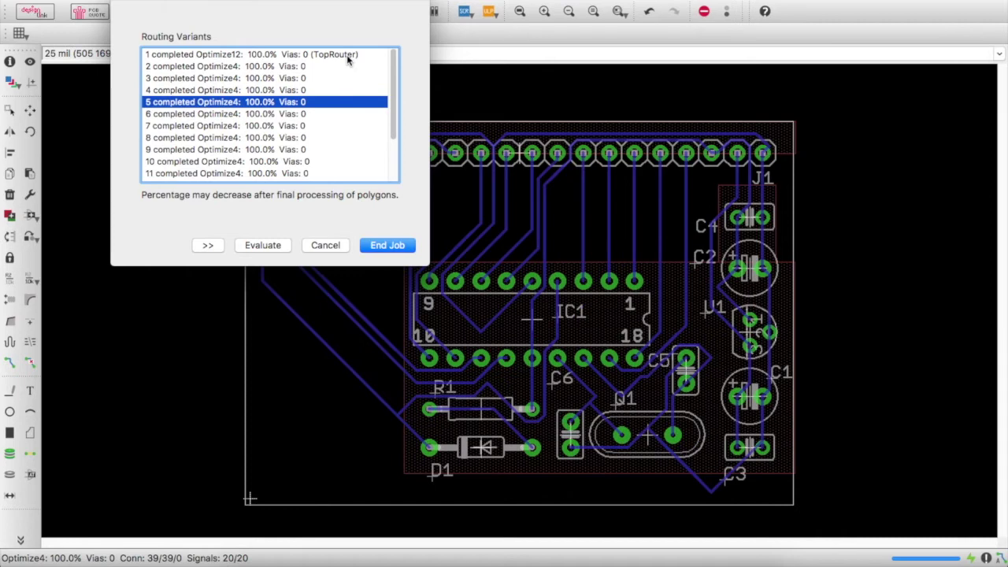
key("Up")
key("Return")
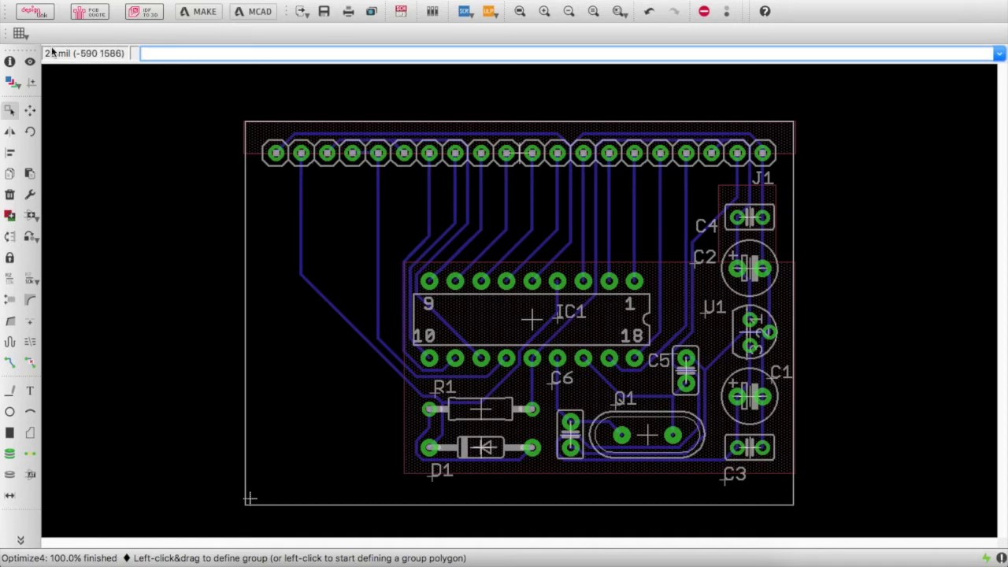
key("ctrl+z")
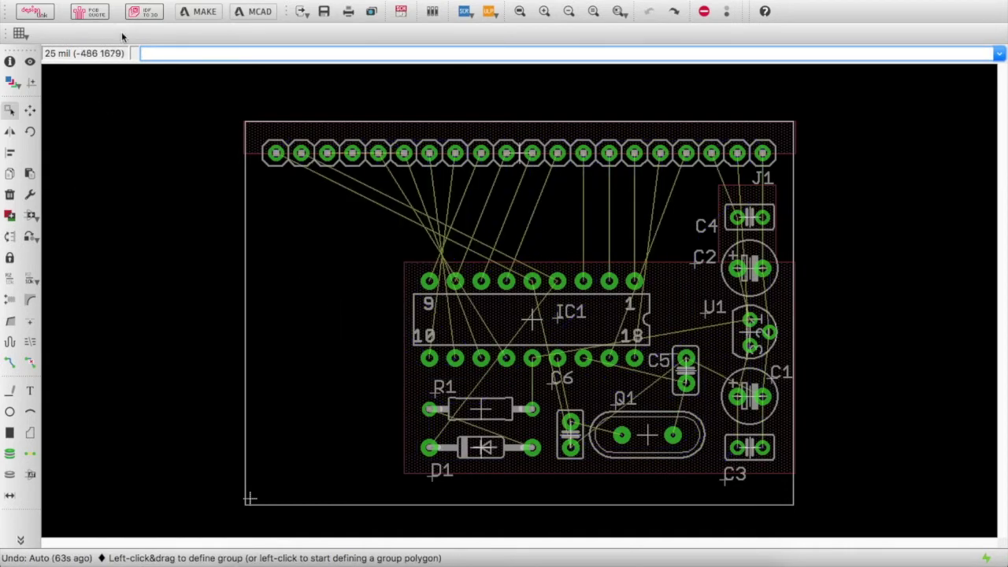
Step: Set up the Autorouter with 1 Top at Auto alongside the bottom layer and High effort
left_click(241, 2)
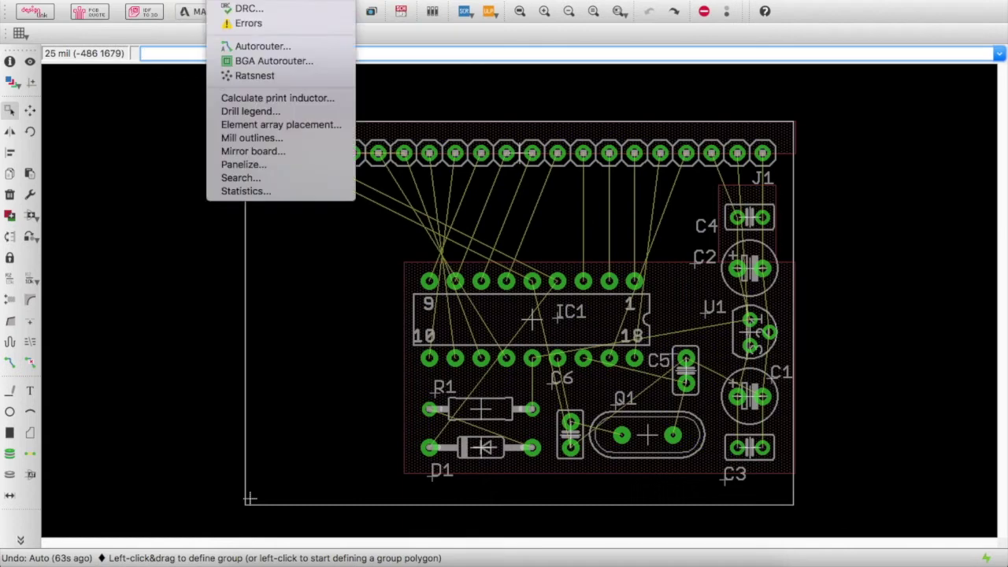
left_click(254, 47)
left_click(178, 75)
left_click(177, 88)
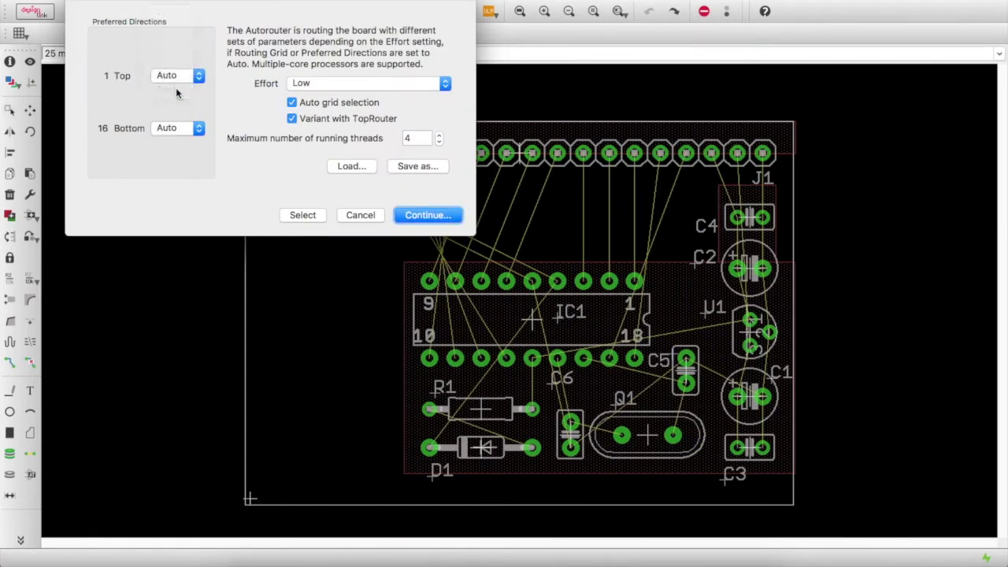
left_click(177, 76)
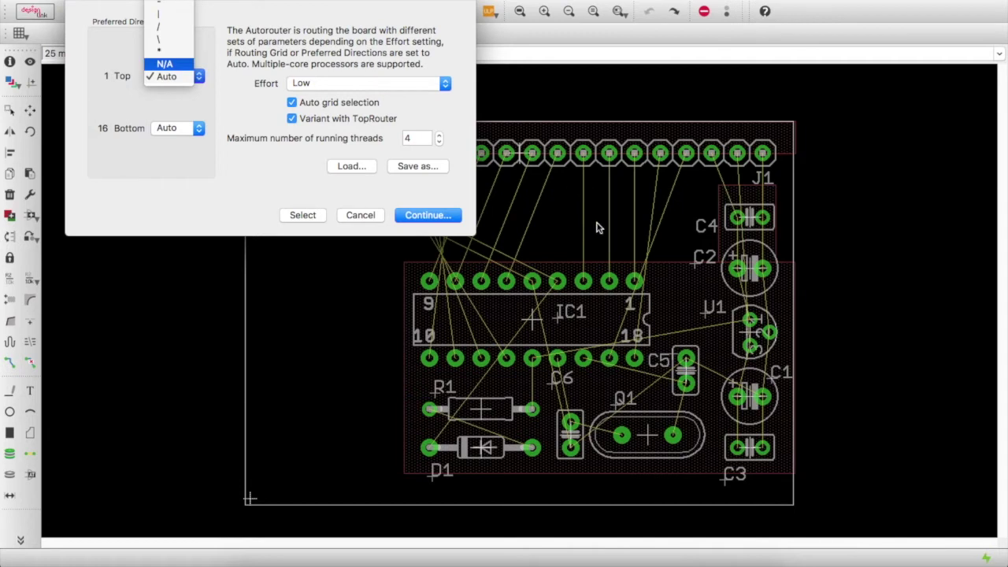
left_click(163, 106)
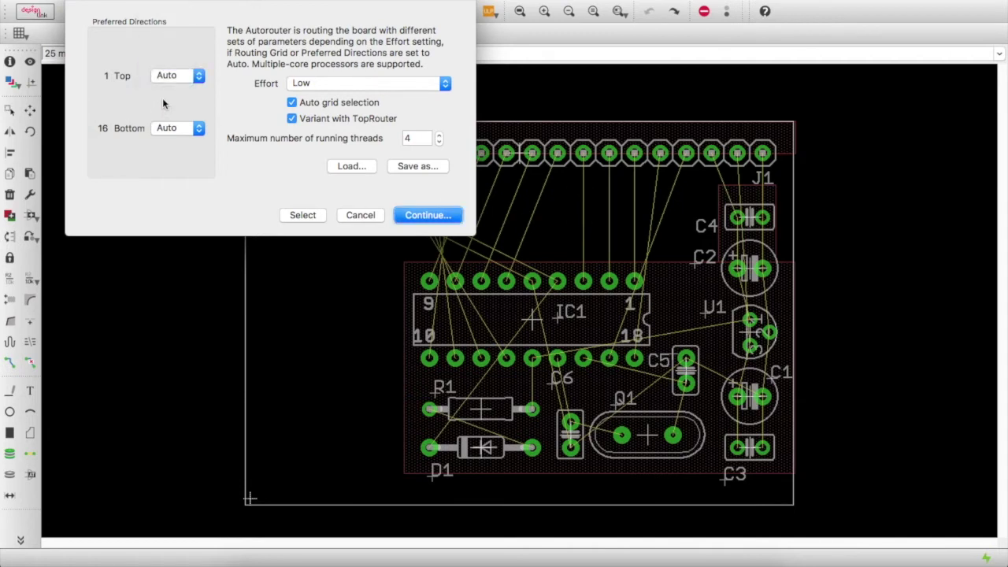
left_click(364, 83)
left_click(360, 107)
left_click(458, 221)
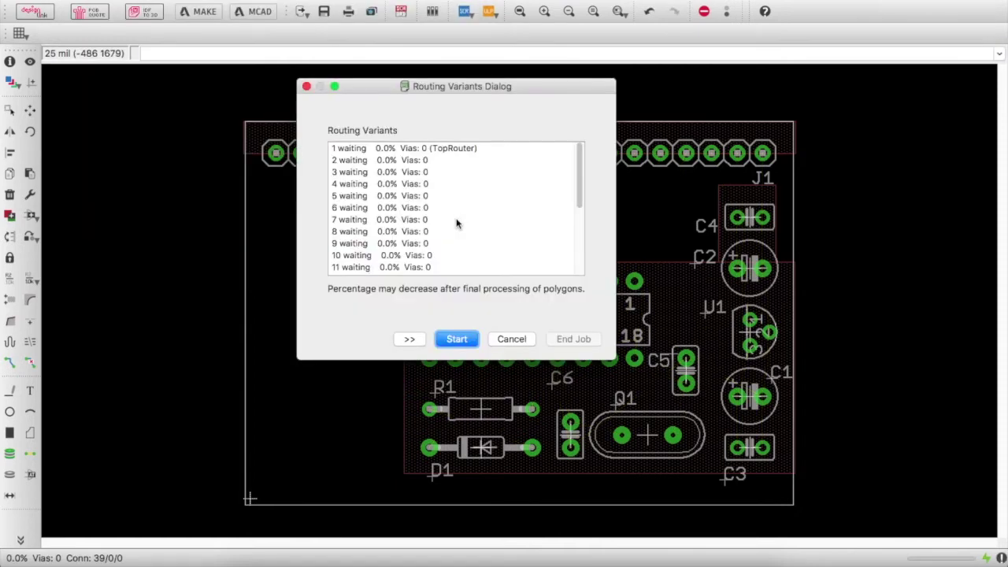
Step: Compute all routing variants, move the list aside, and preview the 4-via and 42-via variants
left_click(458, 338)
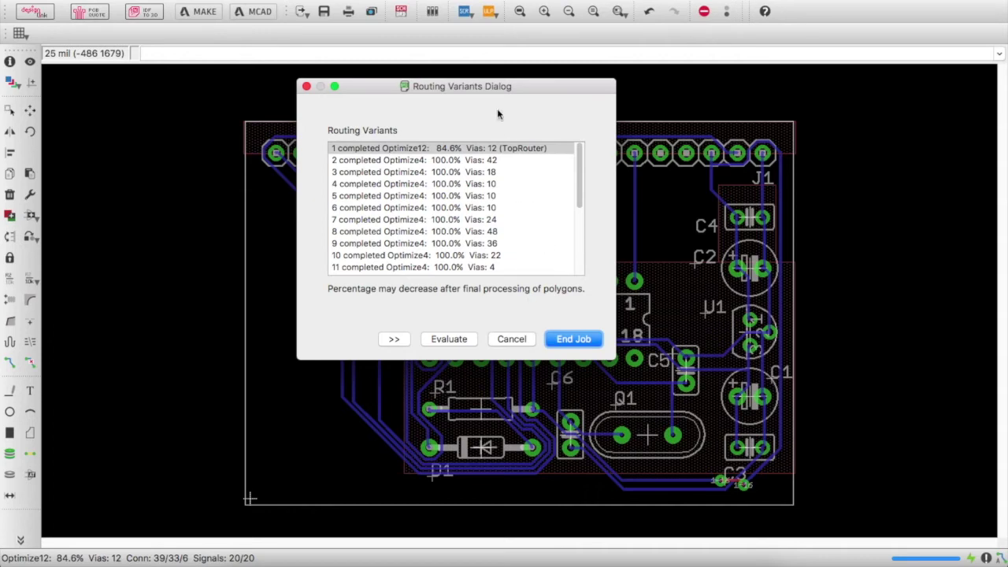
left_click_drag(499, 92, 279, 106)
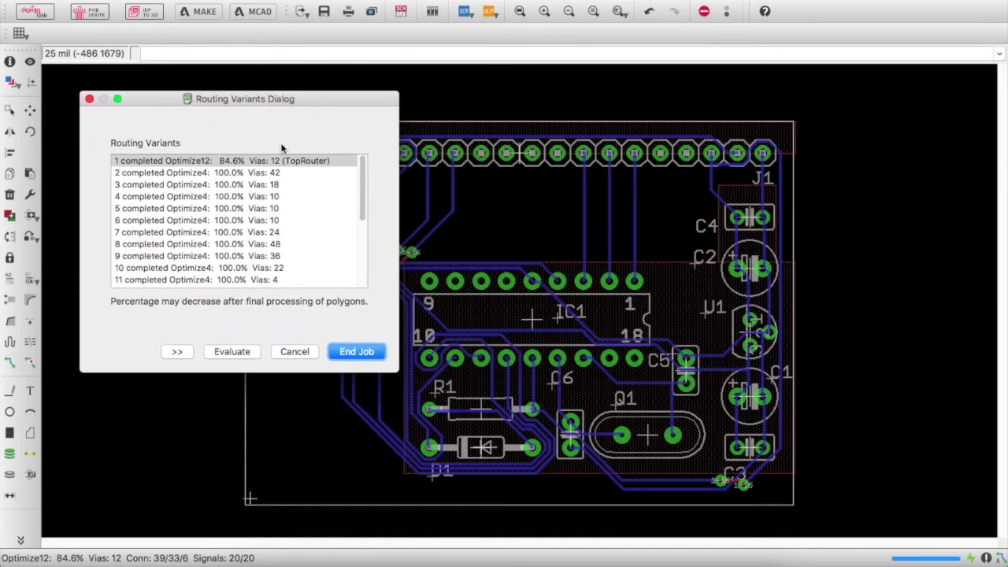
left_click(237, 280)
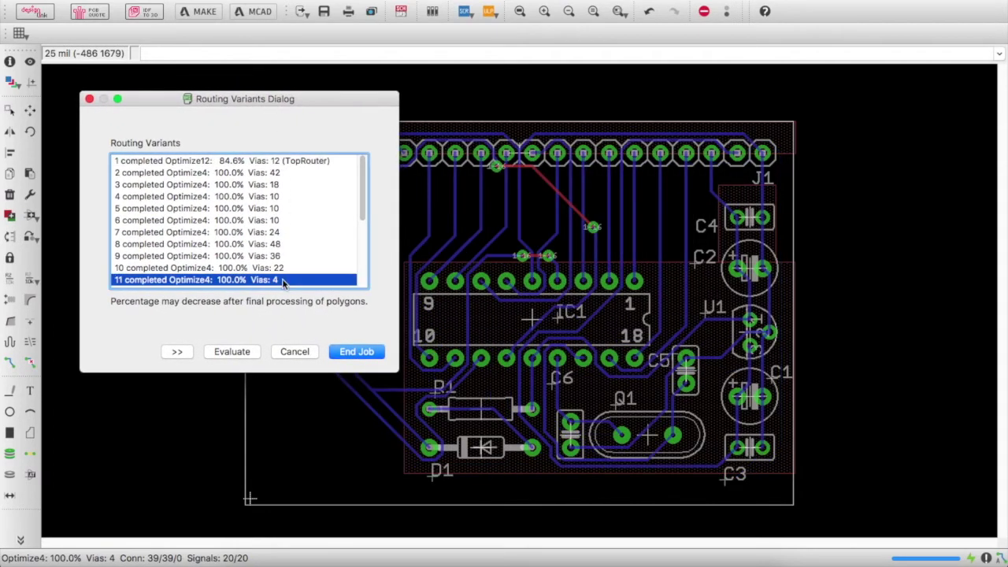
left_click(290, 174)
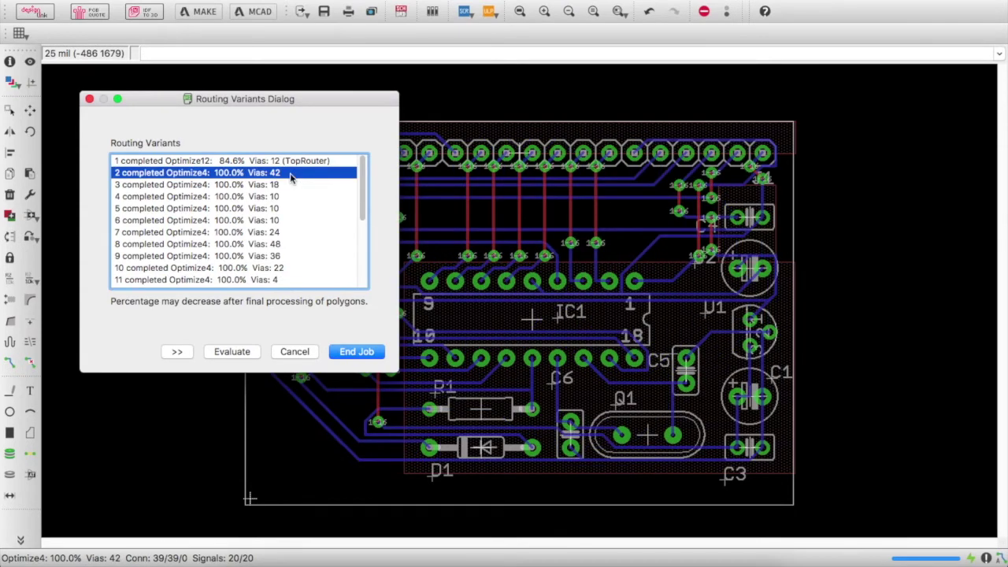
Step: Browse the variants with the arrow keys, ending on variant 13 with 4 vias
key("Up")
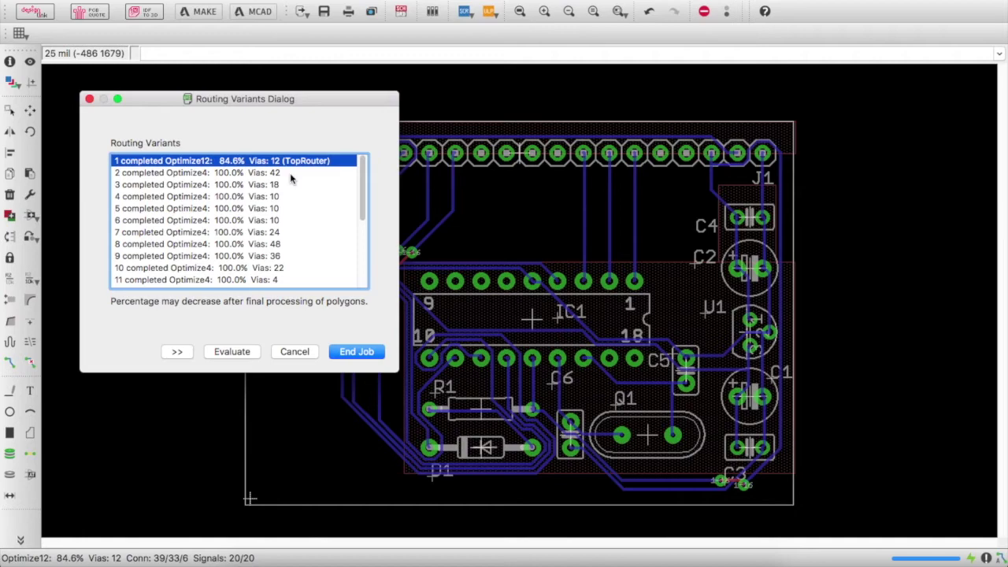
key("Down")
key("Down")
key("Down")
key("Down")
key("Down")
key("Down")
key("Down")
key("Down")
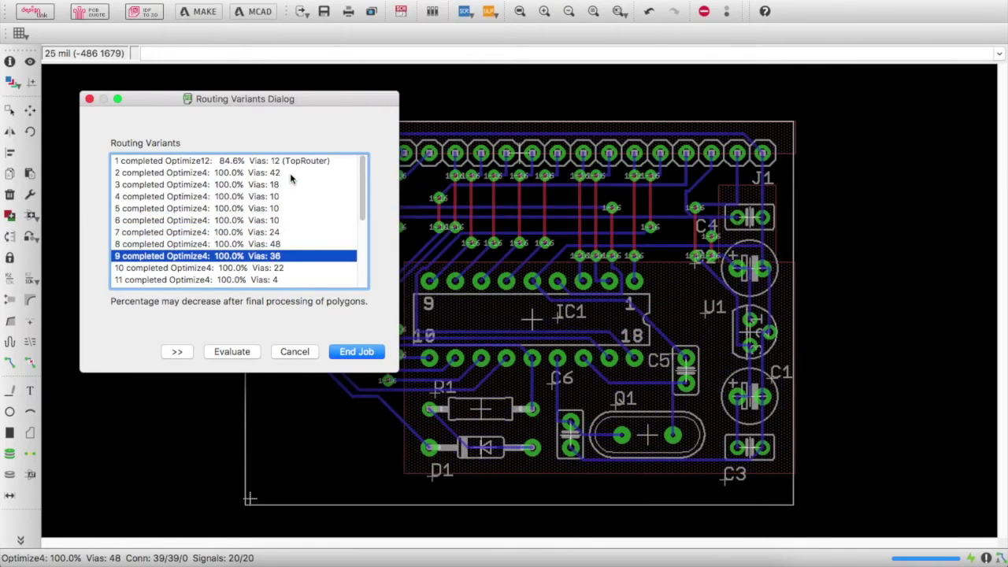
key("Up")
key("Up")
key("Down")
key("Down")
key("Down")
key("Down")
key("Down")
key("Down")
key("Down")
key("Down")
key("Down")
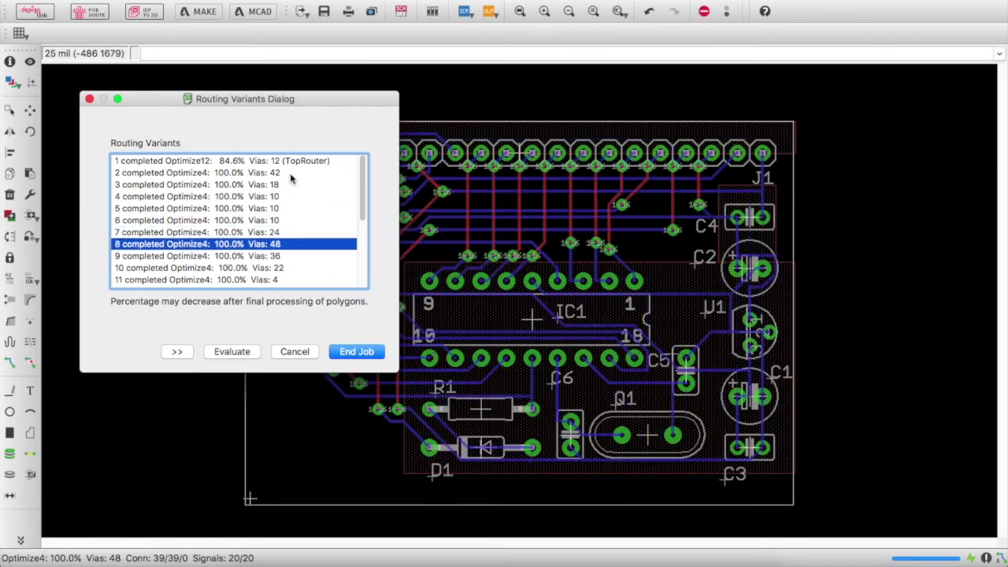
key("Down")
key("Down")
key("Down")
key("Down")
key("Down")
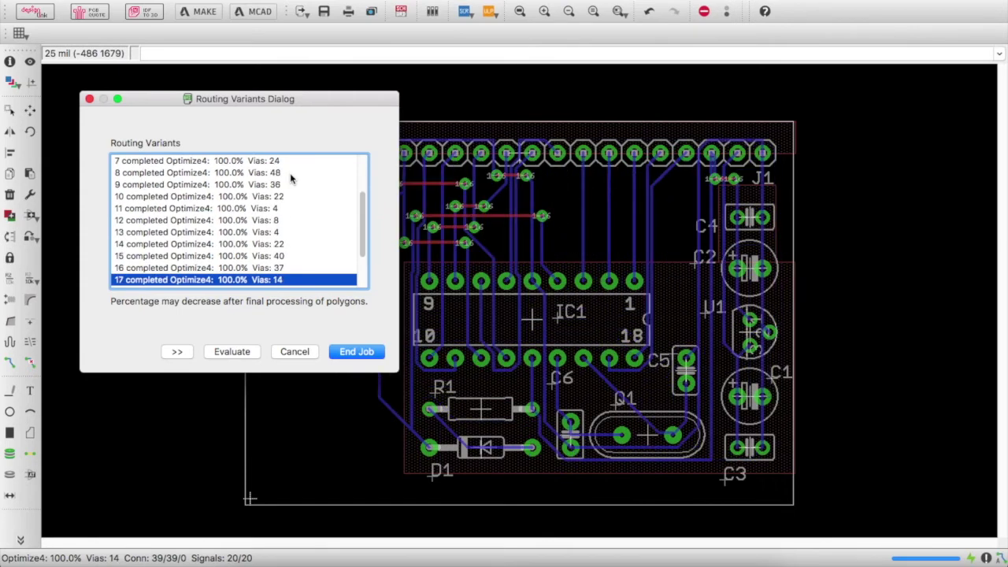
key("Down")
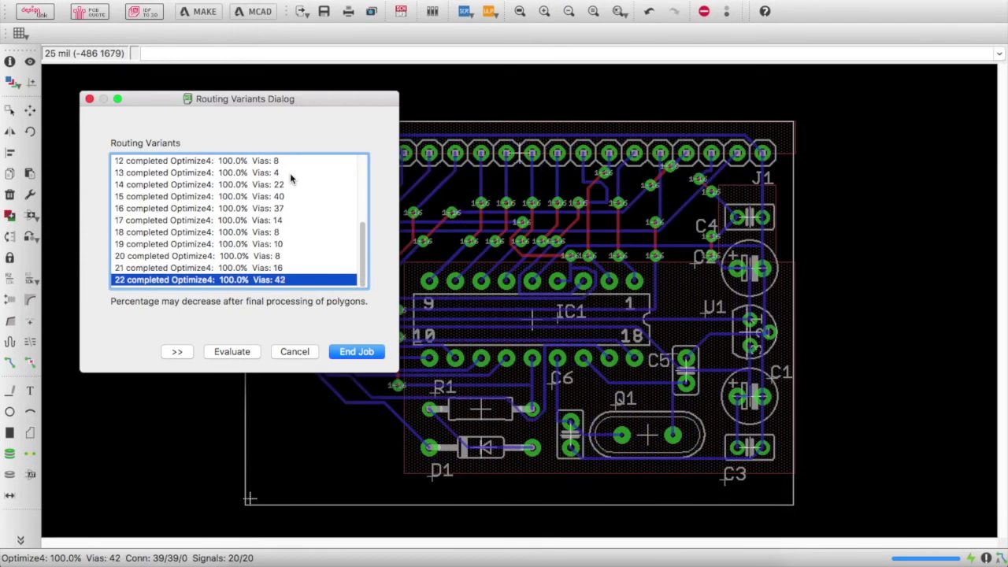
key("Up")
key("Up")
key("Up")
key("Up")
key("Up")
key("Up")
key("Up")
key("Up")
key("Up")
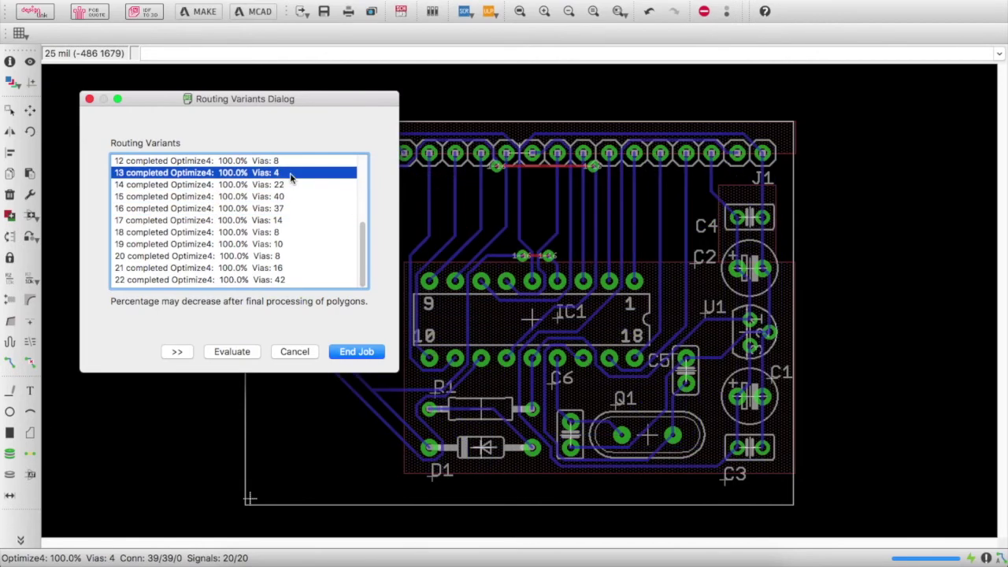
key("Return")
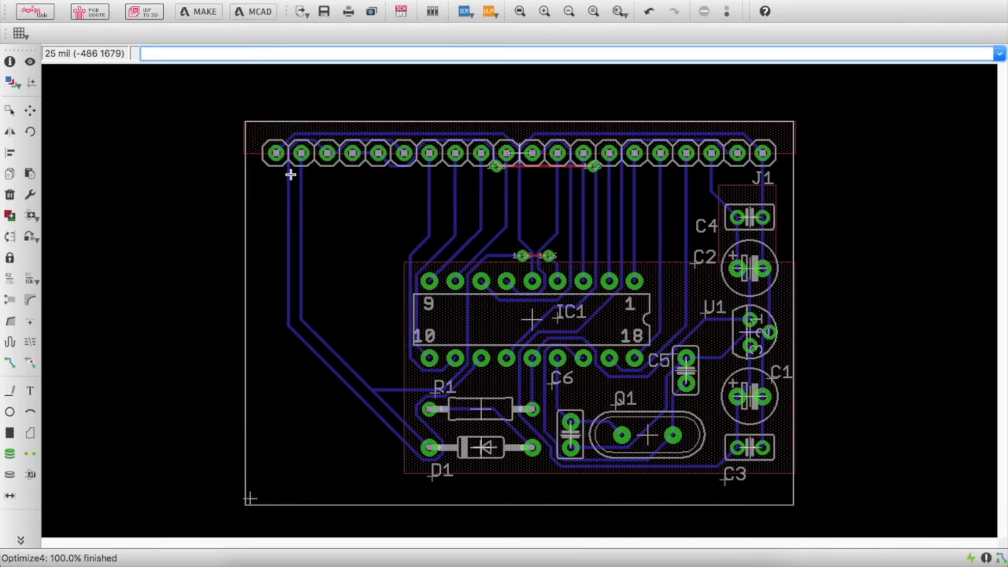
scroll(508, 246, "up", 2)
scroll(514, 233, "up", 1)
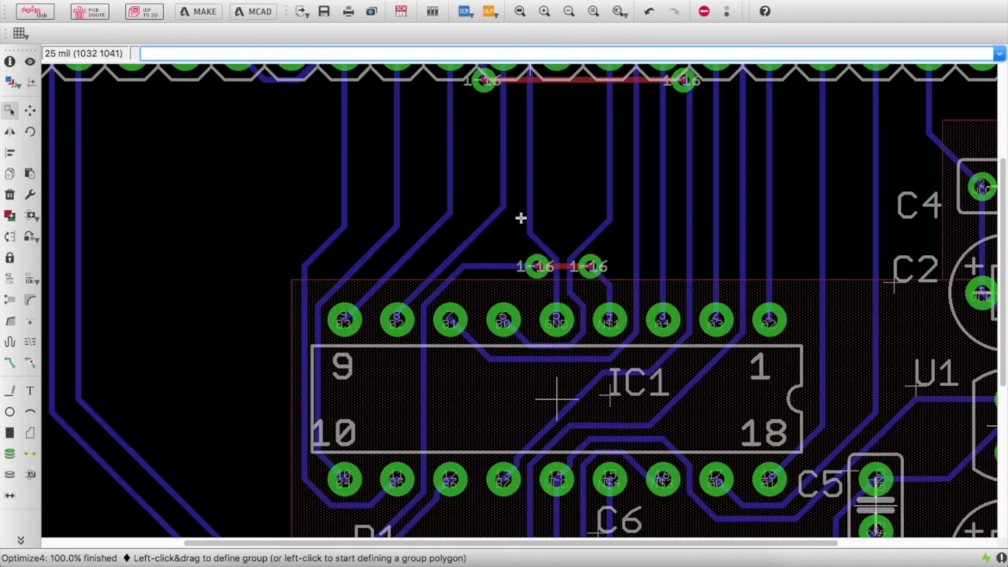
scroll(524, 181, "down", 1)
scroll(528, 137, "up", 3)
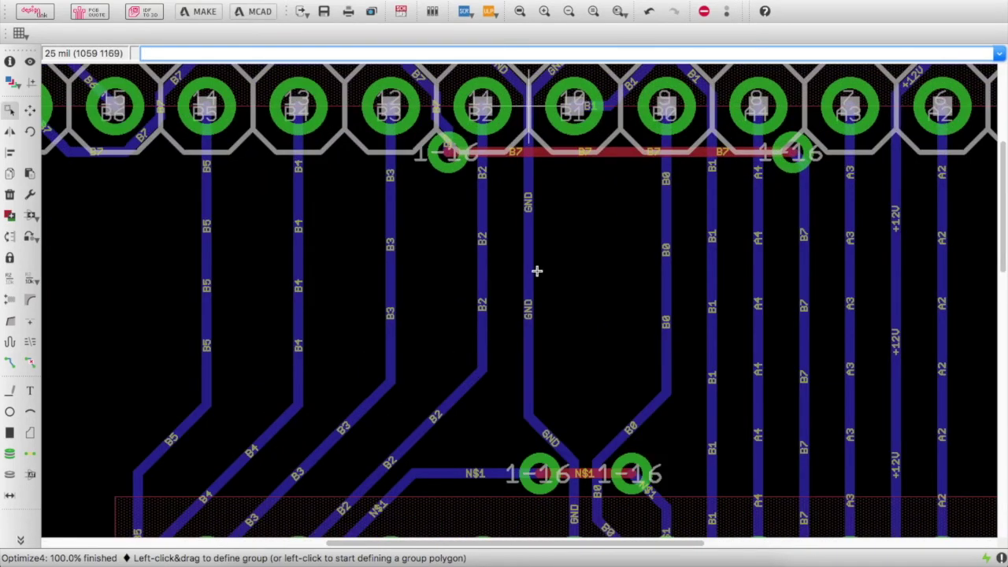
scroll(536, 272, "down", 5)
scroll(519, 313, "up", 2)
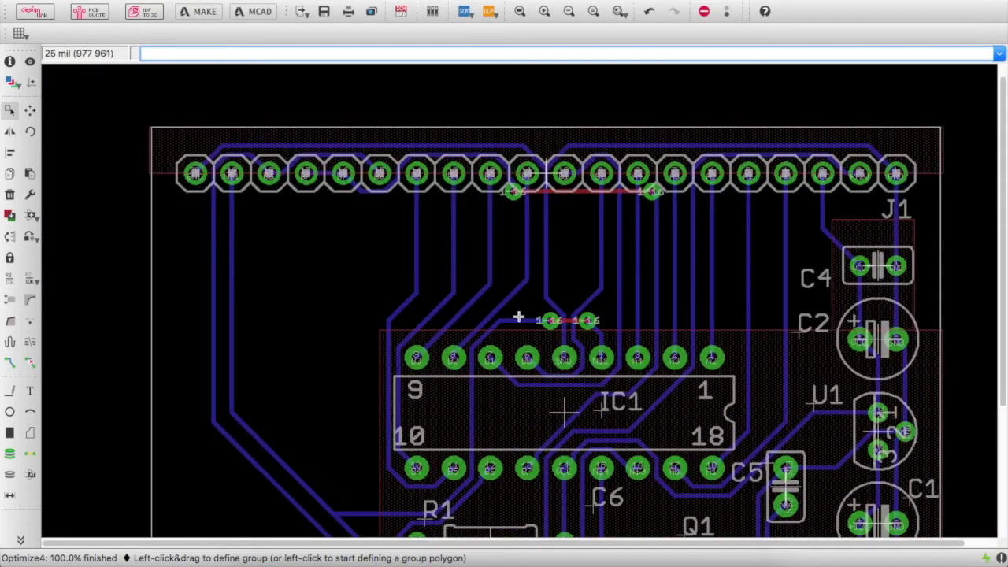
scroll(595, 355, "down", 2)
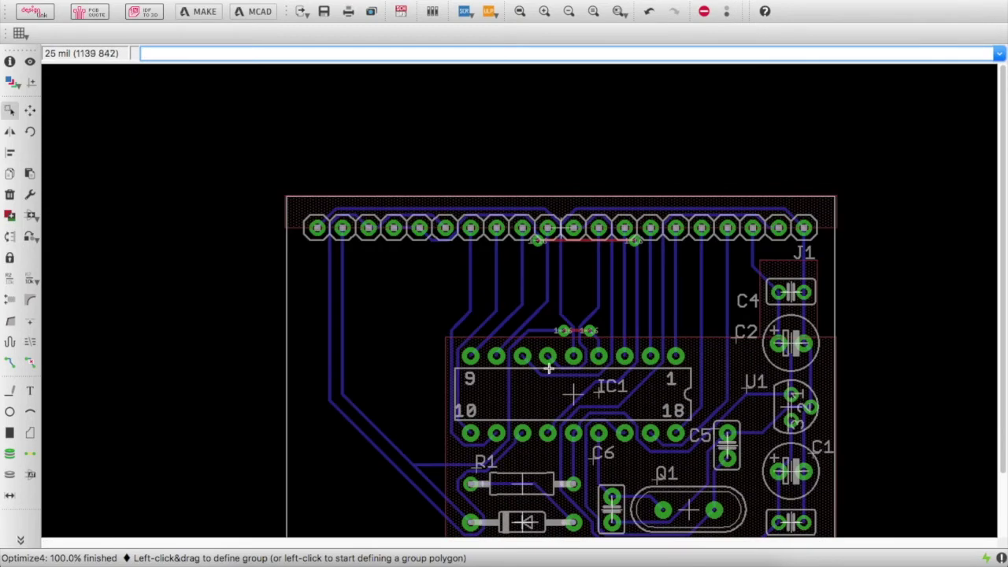
scroll(299, 261, "up", 4)
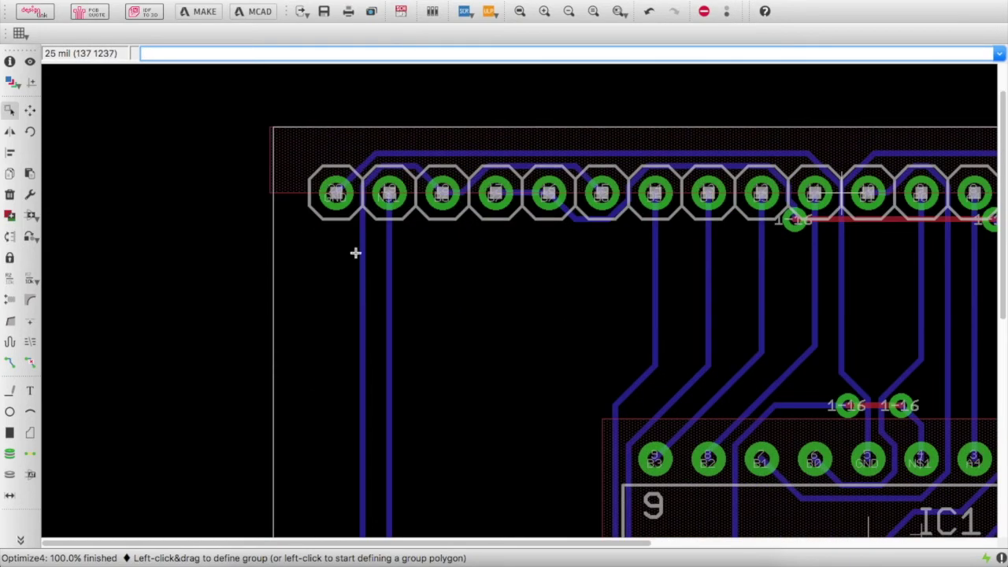
scroll(355, 254, "down", 5)
scroll(415, 336, "up", 3)
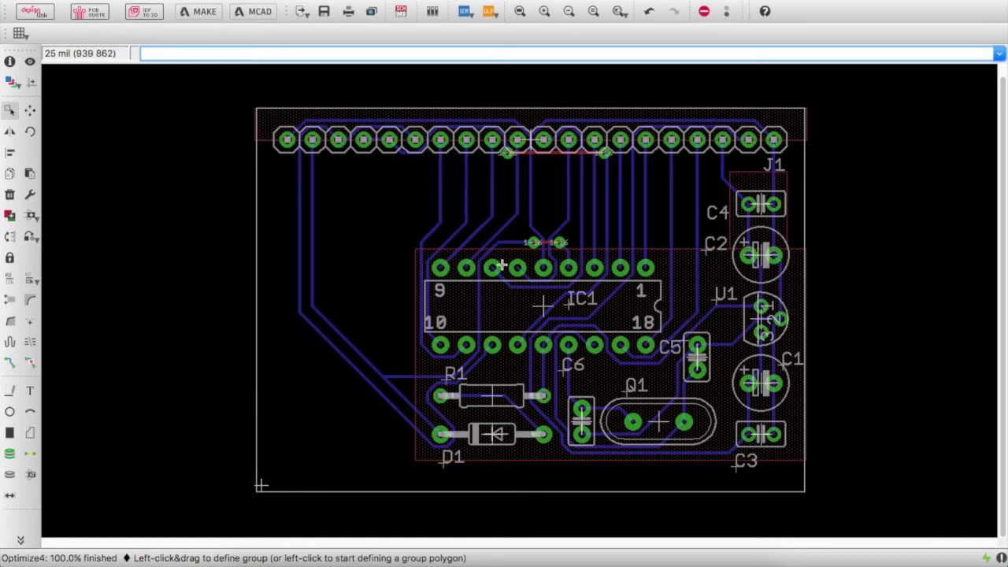
Step: Close the single-sided example board without saving and maximize the Control Panel
left_click(5, 3)
left_click(211, 84)
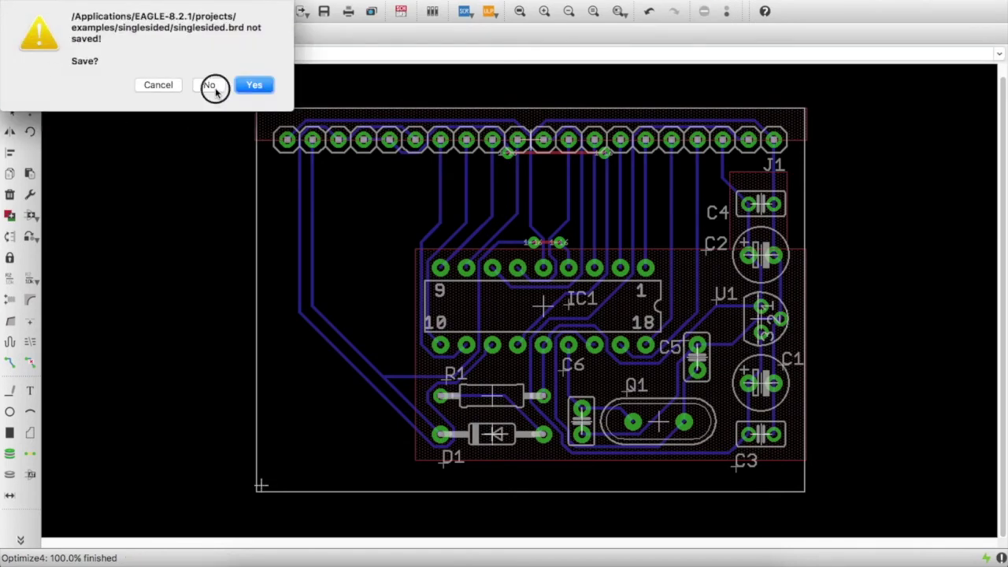
left_click(206, 100)
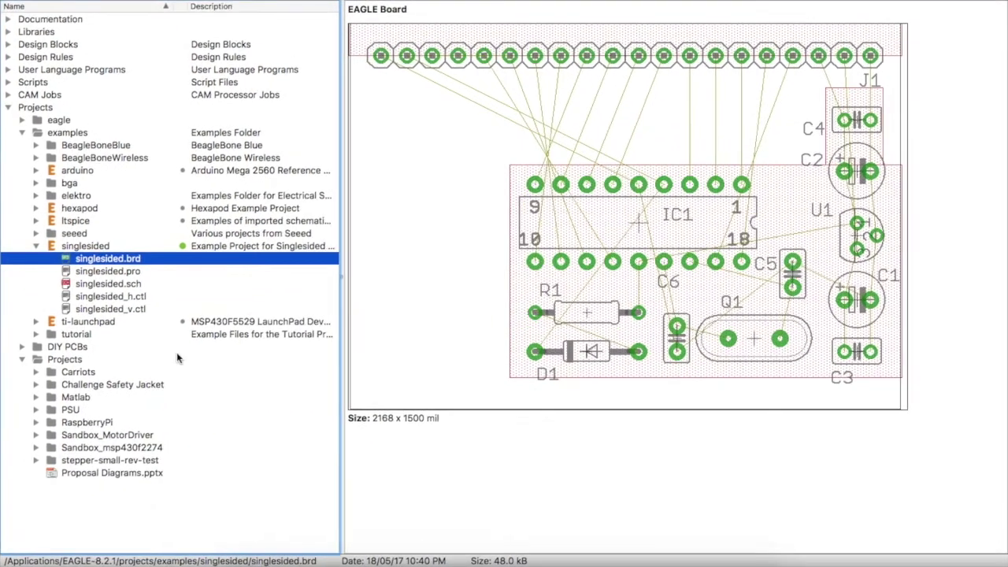
Step: Expand Projects > PSU > Design > eaglepcb and open PSUAVR.brd in the board editor
left_click(36, 410)
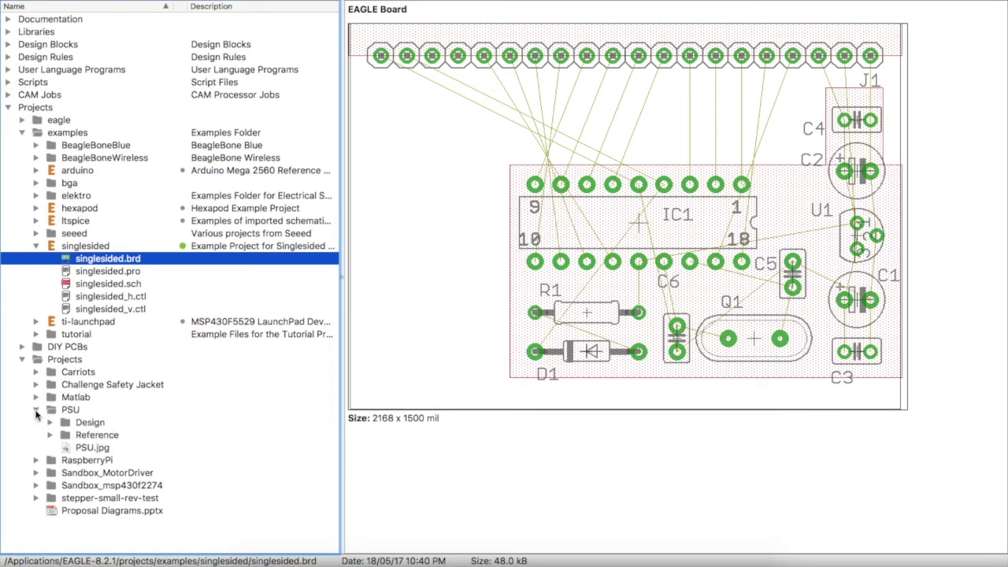
left_click(49, 422)
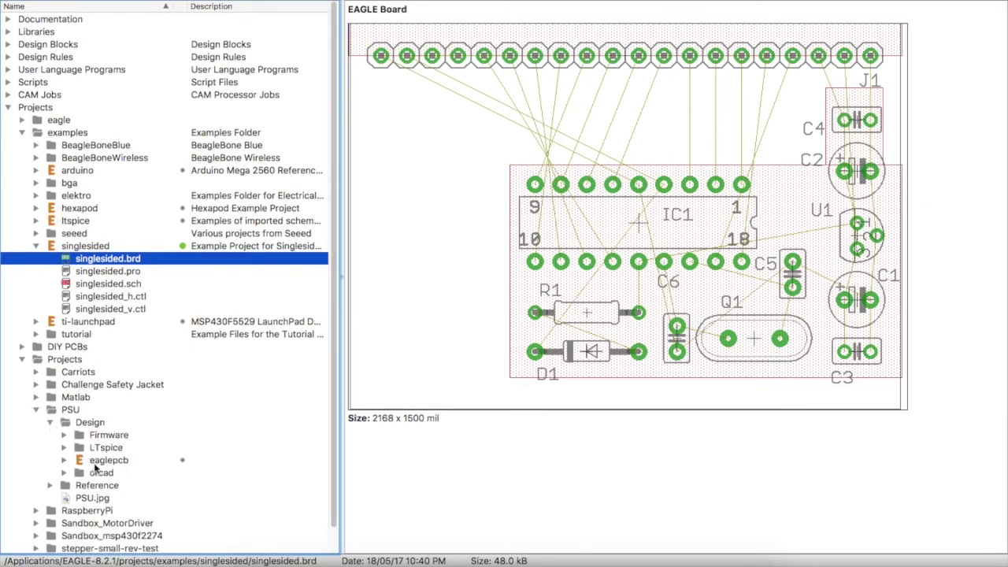
double_click(95, 461)
left_click(134, 499)
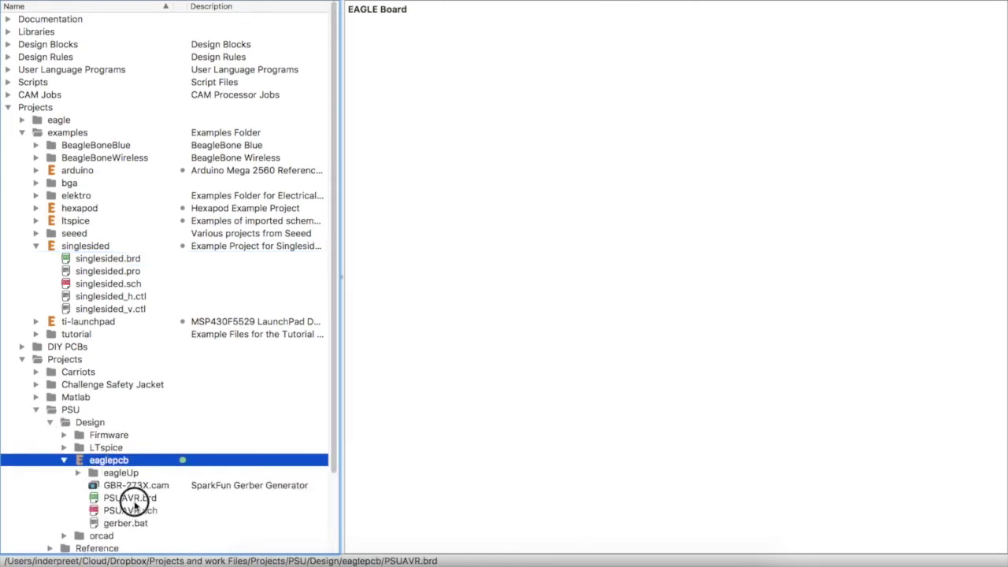
double_click(134, 504)
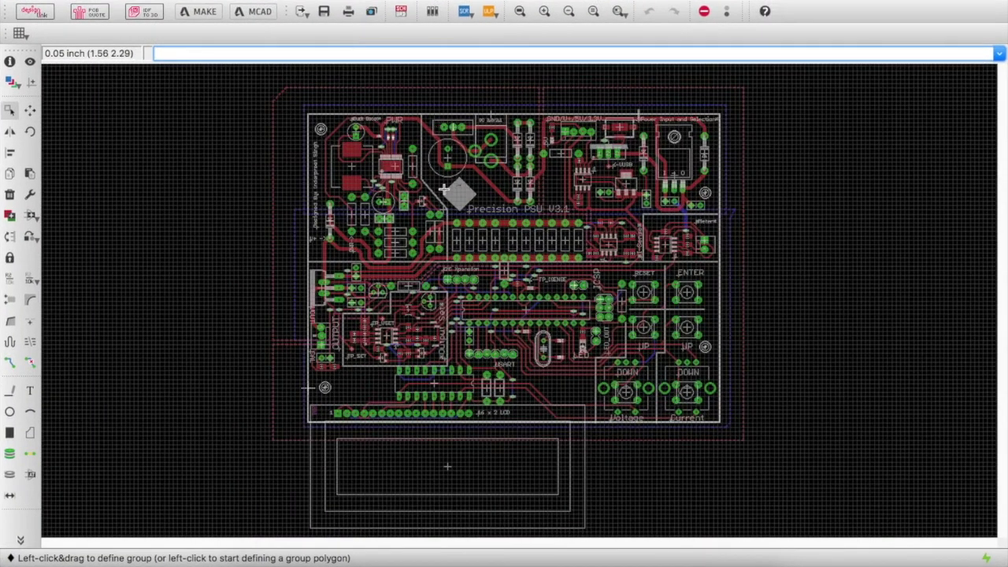
scroll(443, 188, "up", 2)
scroll(443, 188, "up", 1)
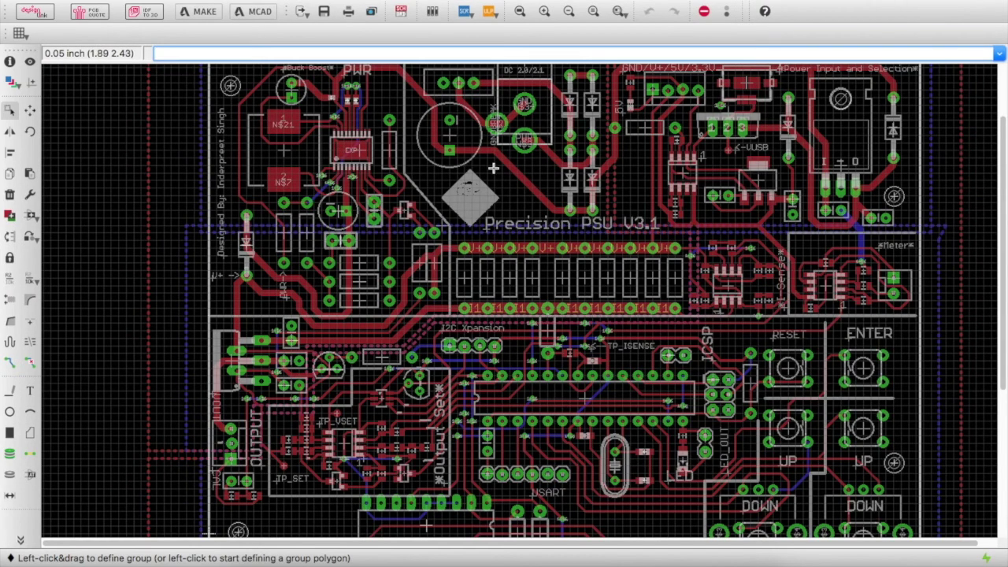
scroll(492, 167, "up", 1)
scroll(493, 168, "down", 2)
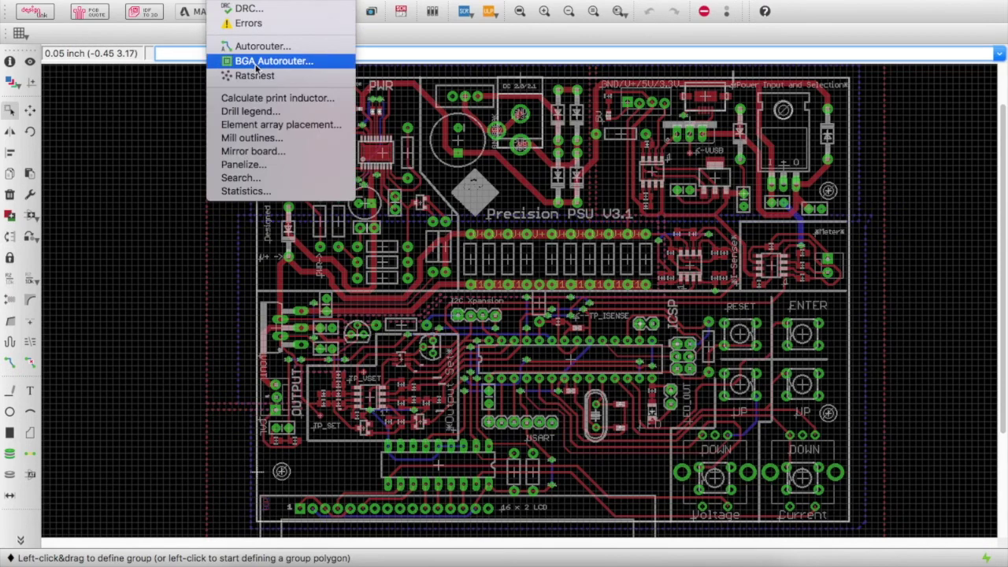
Step: Run Ratsnest to fill the PSU board's copper polygons, then expand the left toolbar
left_click(271, 75)
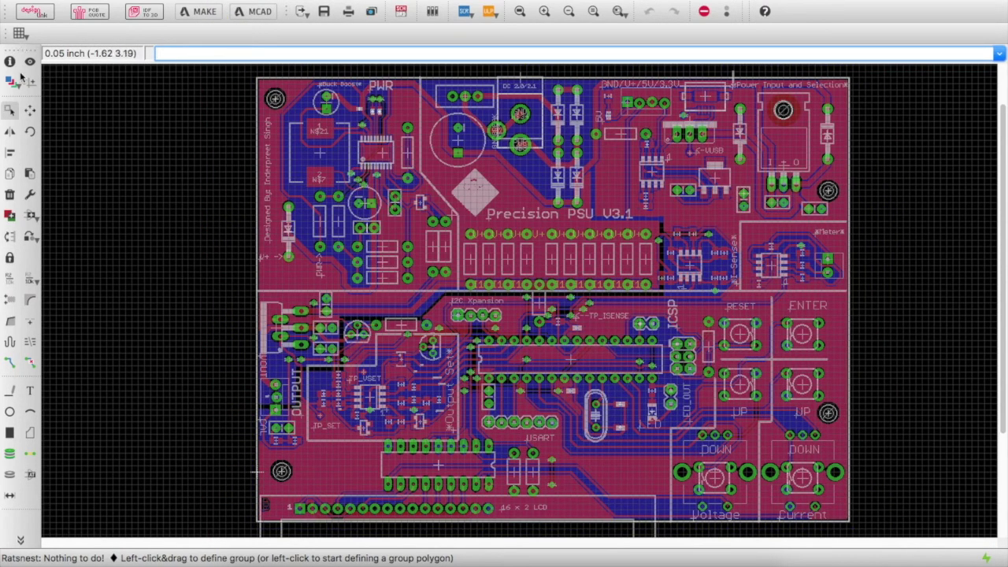
left_click(17, 542)
left_click(20, 534)
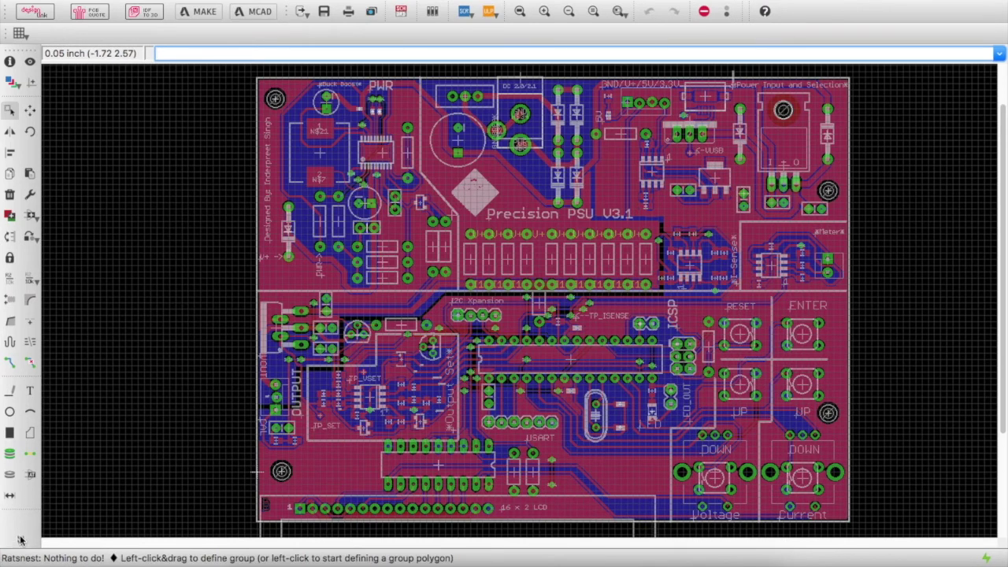